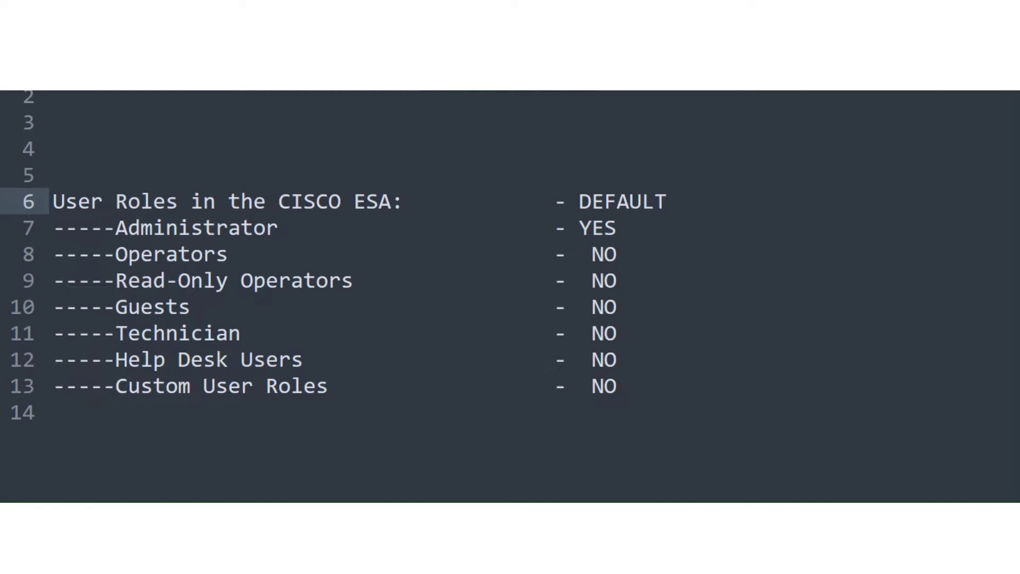
# Step: Rename line 13's 'Custom User Roles' entry to 'Custom User Role'
pyautogui.moveTo(115, 386); pyautogui.dragTo(329, 386)
pyautogui.press('Right')
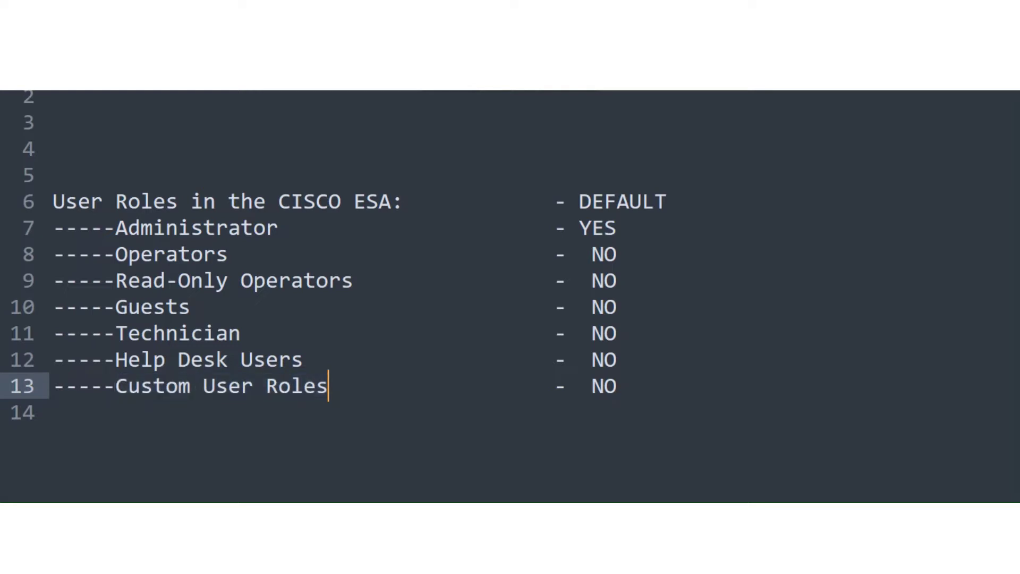
pyautogui.press('BackSpace')
# Step: Compare Administrator's YES default with the NO roles, then delete NO from line 13
pyautogui.moveTo(115, 227); pyautogui.dragTo(279, 228)
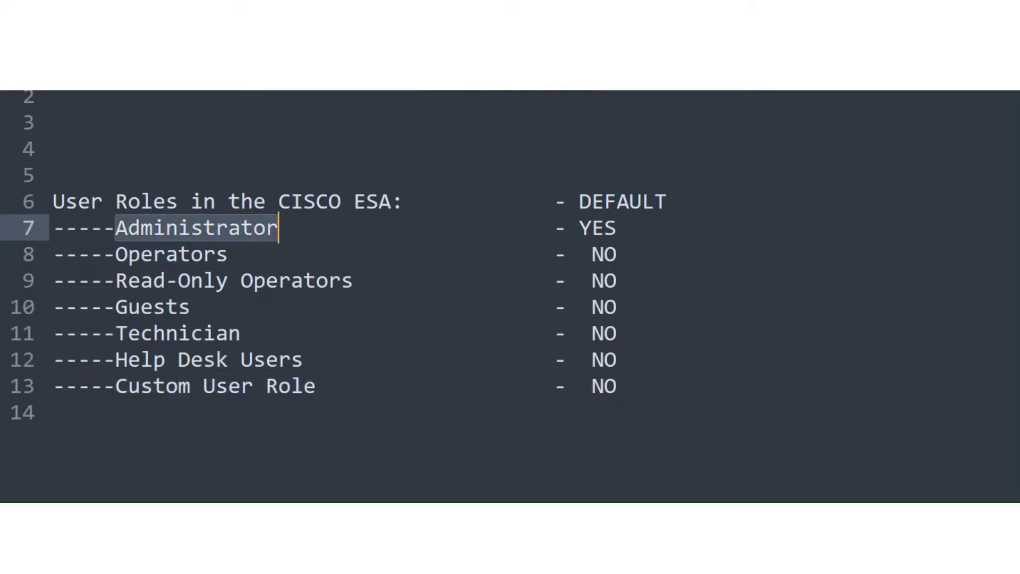
pyautogui.moveTo(617, 227); pyautogui.dragTo(579, 227)
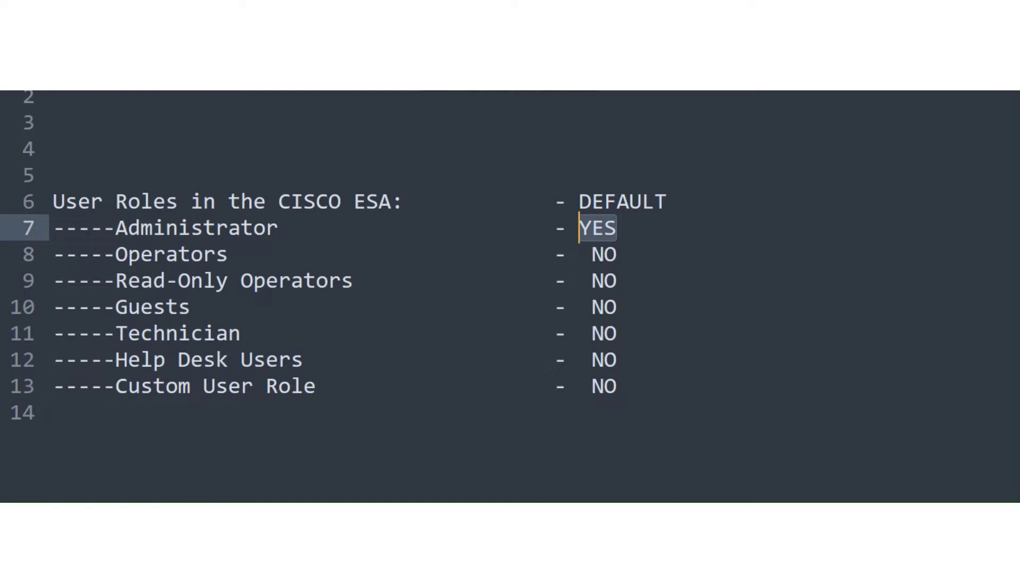
pyautogui.moveTo(65, 254); pyautogui.dragTo(616, 359)
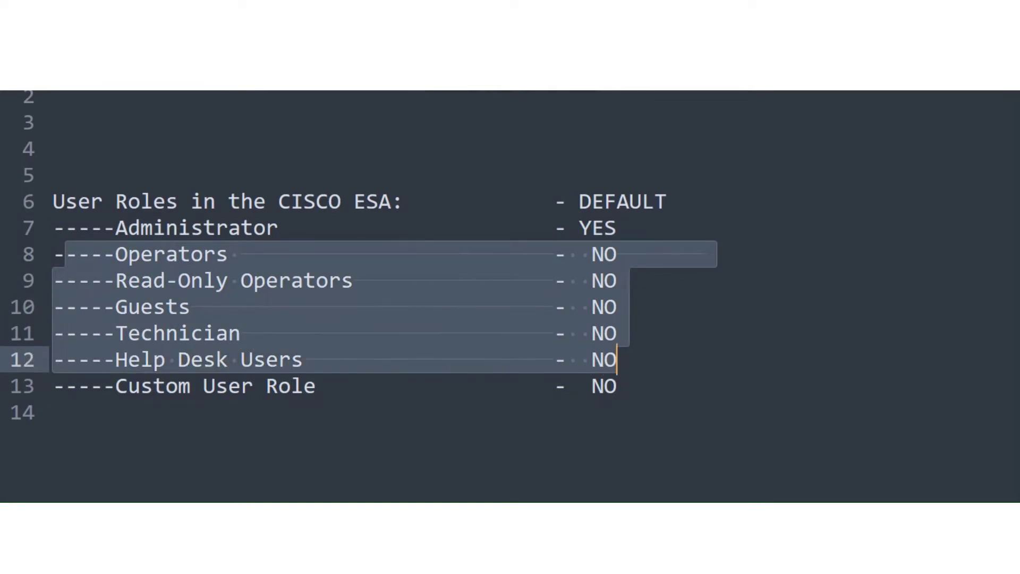
pyautogui.press('Right')
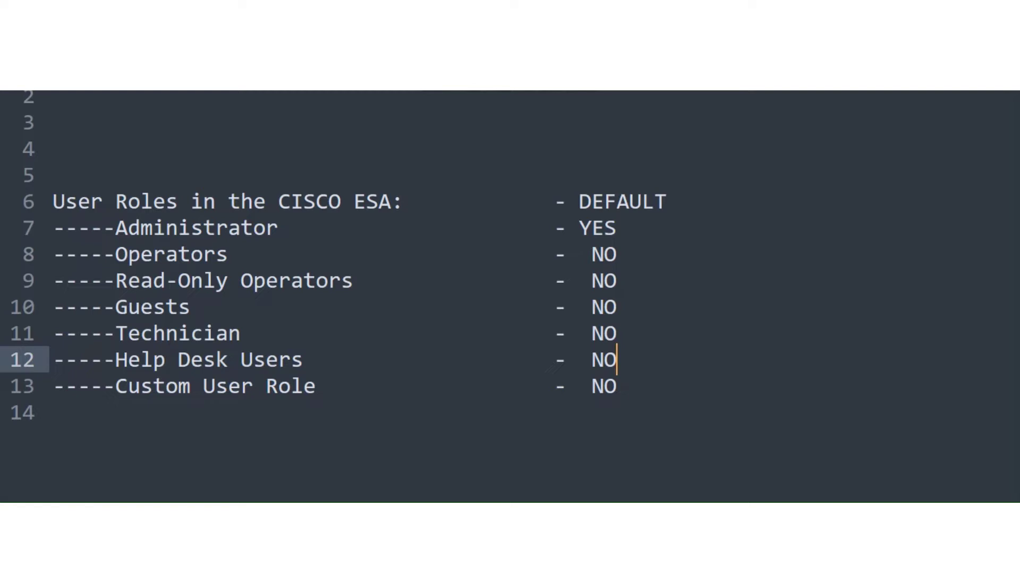
pyautogui.press('Down')
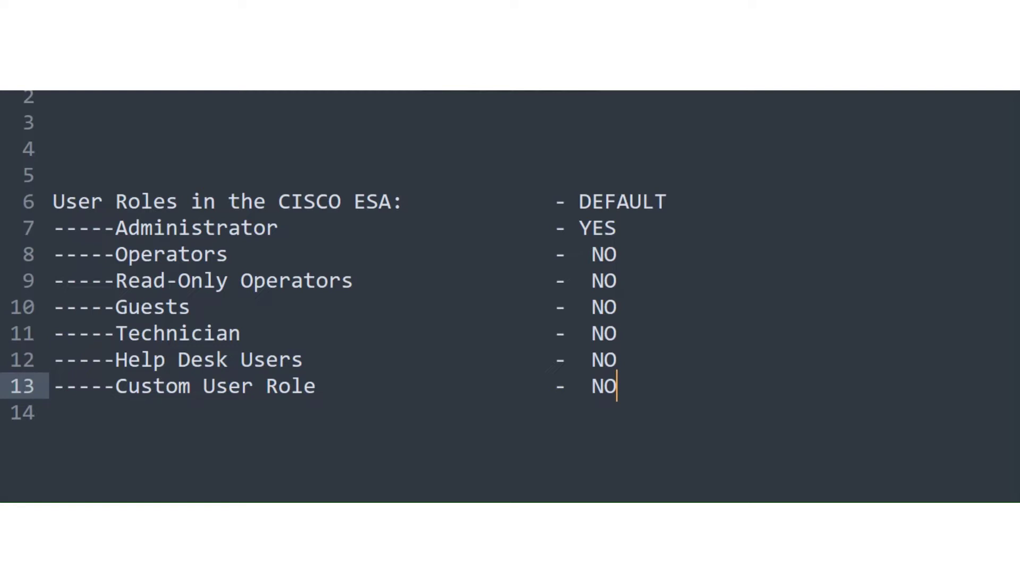
pyautogui.press('BackSpace')
pyautogui.press('BackSpace')
# Step: Enter YES after the dash on line 13 so Custom User Role defaults to YES
pyautogui.write('YES')
pyautogui.press('BackSpace')
pyautogui.write('S')
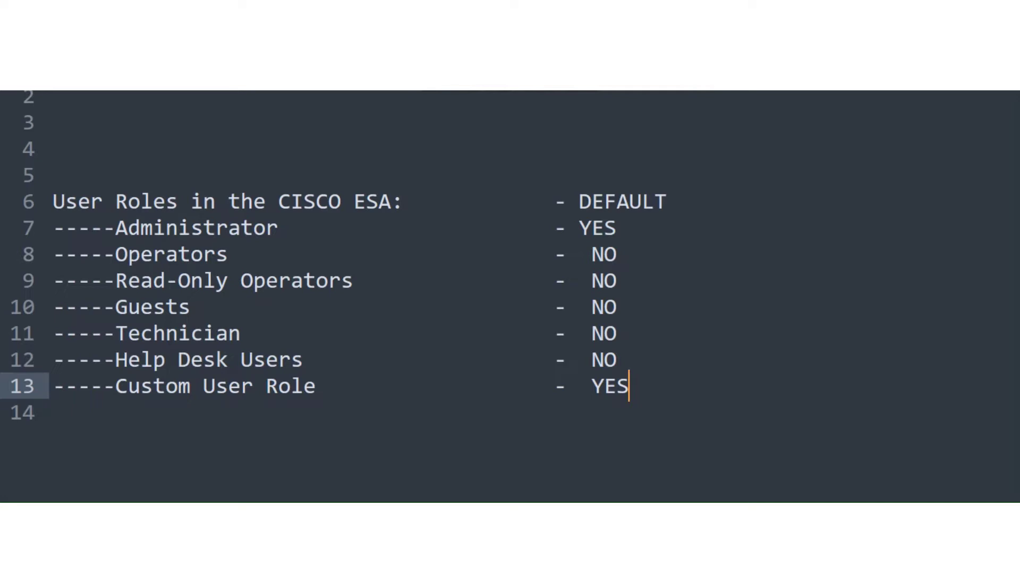
pyautogui.moveTo(616, 360); pyautogui.dragTo(54, 254)
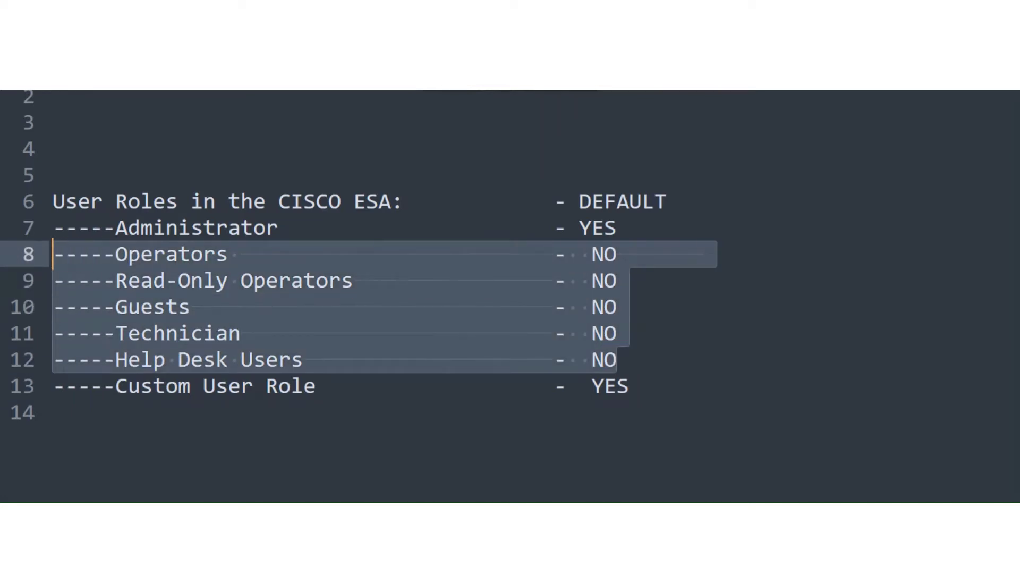
pyautogui.click(617, 280)
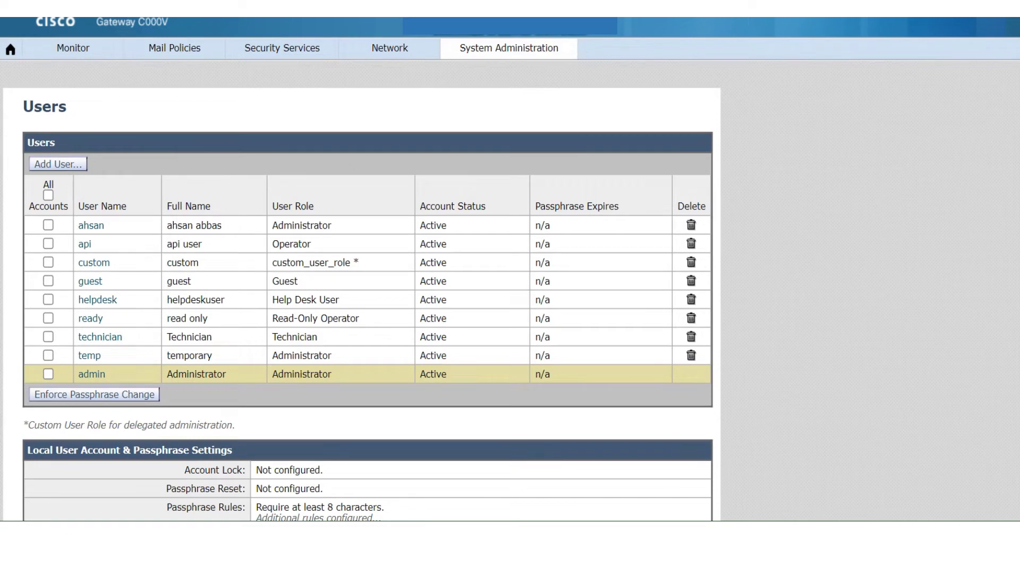
pyautogui.moveTo(509, 48)
pyautogui.moveTo(271, 206); pyautogui.dragTo(315, 207)
pyautogui.moveTo(127, 206); pyautogui.dragTo(77, 206)
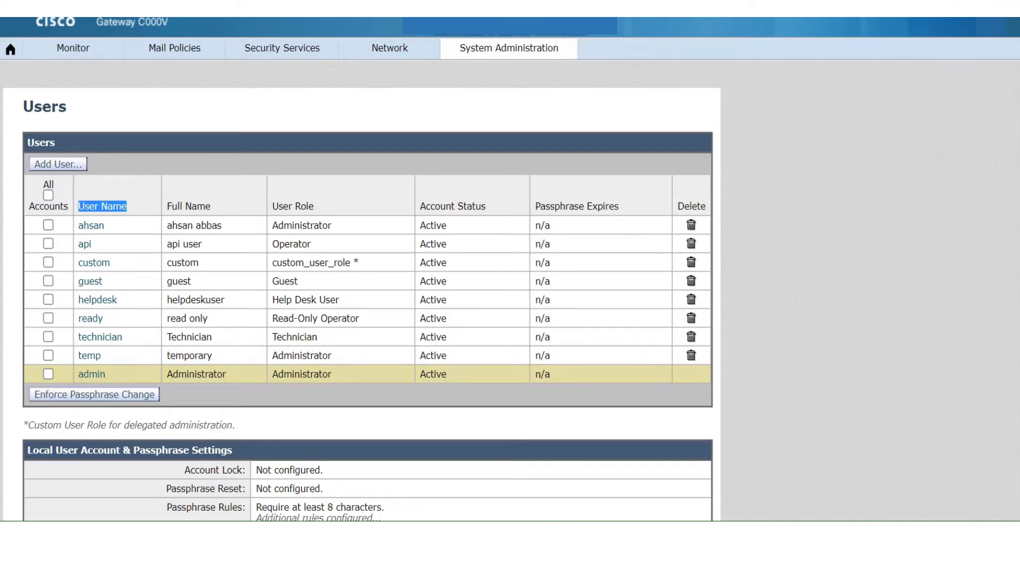
pyautogui.moveTo(112, 262); pyautogui.dragTo(78, 263)
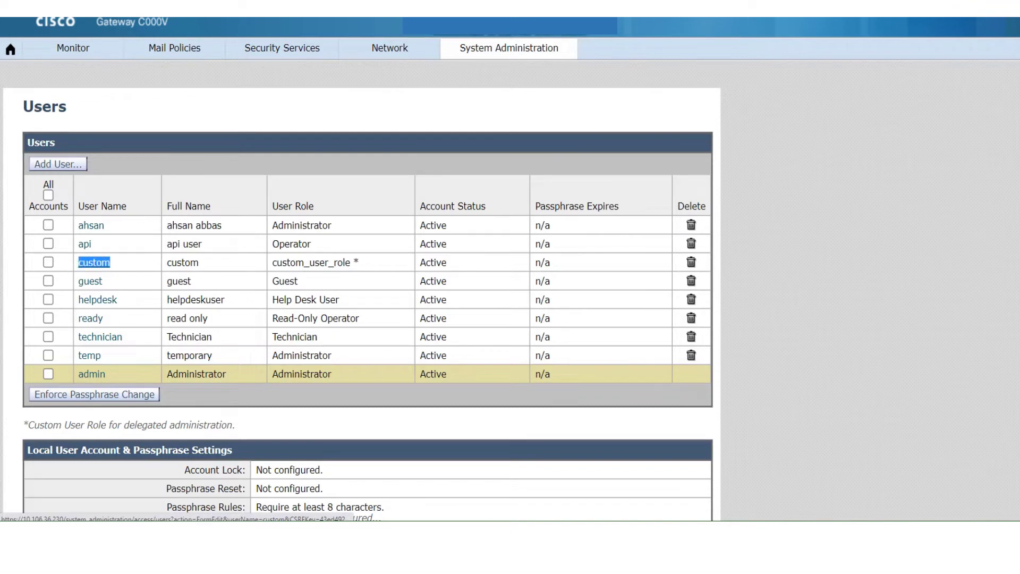
pyautogui.click(80, 262)
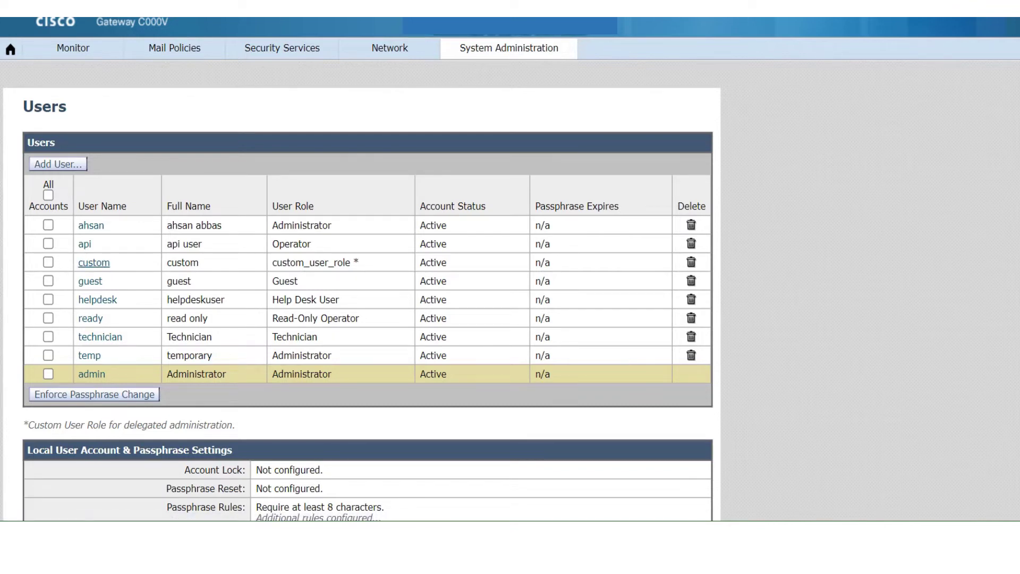
pyautogui.moveTo(360, 263); pyautogui.dragTo(271, 263)
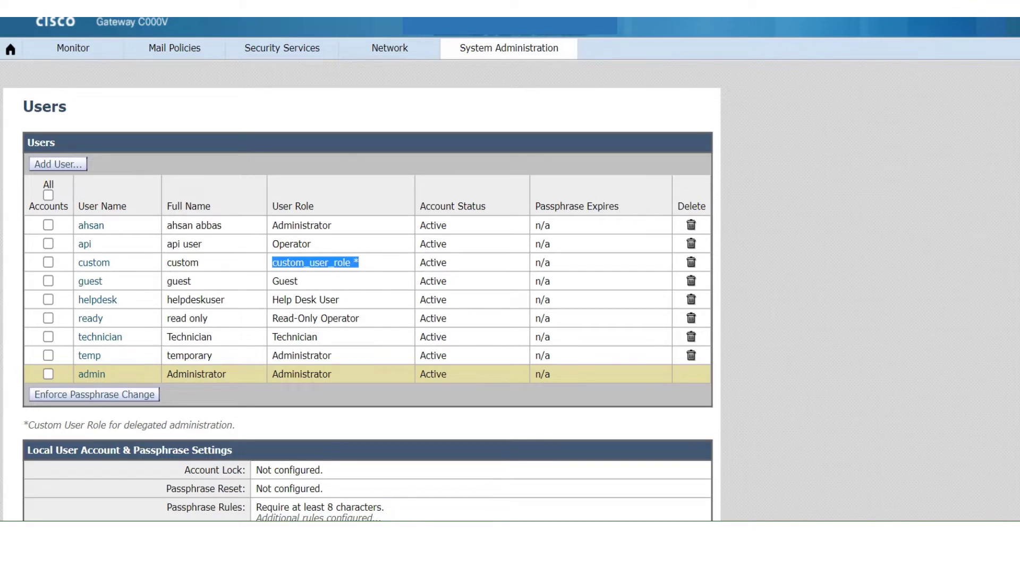
pyautogui.moveTo(103, 281); pyautogui.dragTo(79, 299)
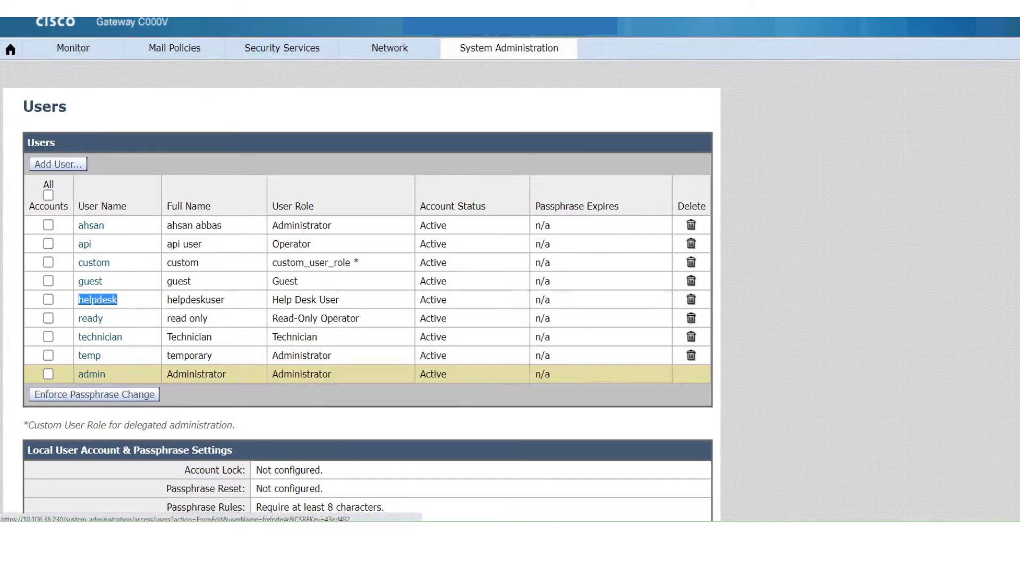
pyautogui.moveTo(340, 299); pyautogui.dragTo(272, 299)
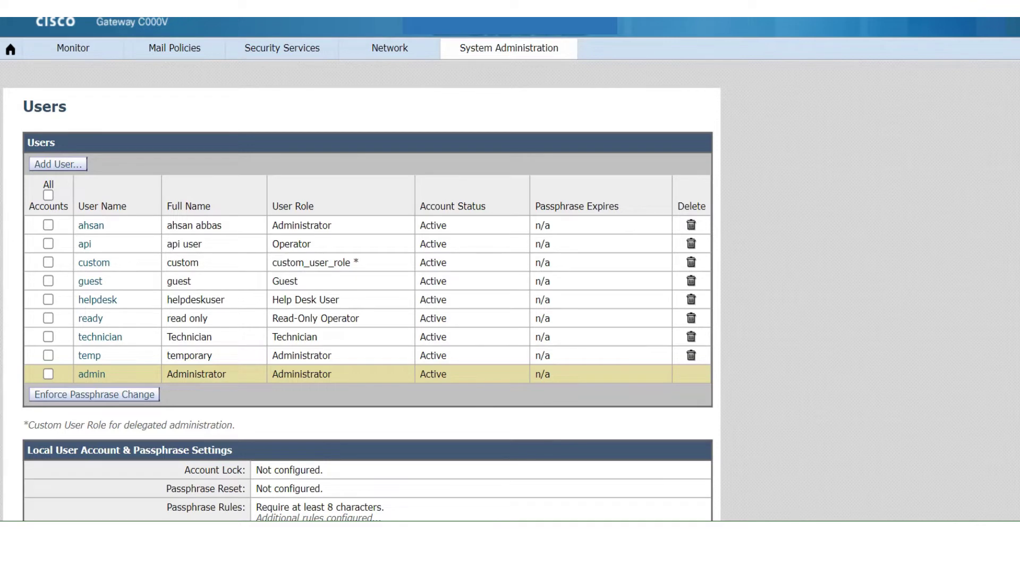
pyautogui.moveTo(114, 262); pyautogui.dragTo(78, 263)
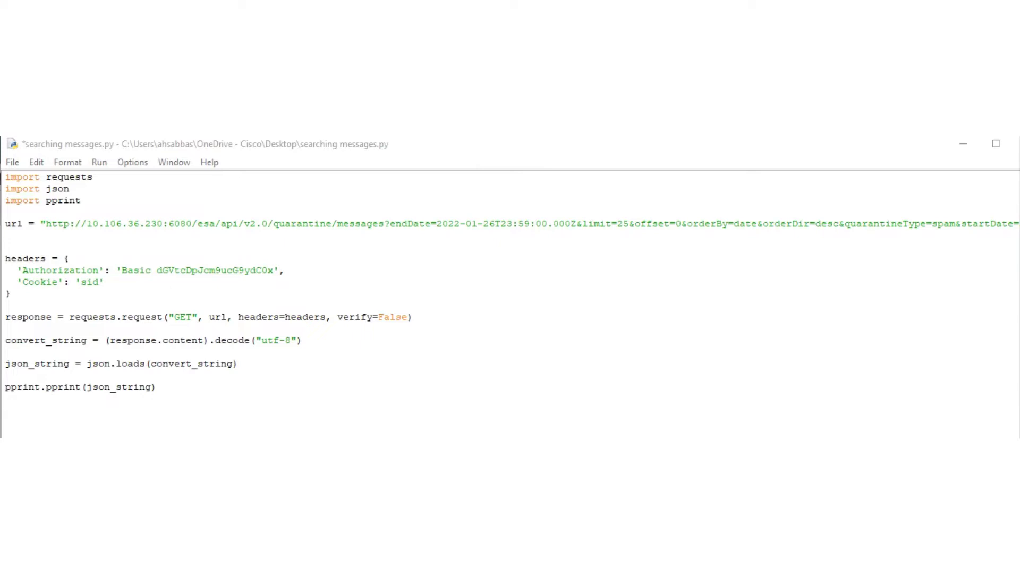
# Step: Highlight the URL's server IP, API path, endDate, limit and quarantineType parts, plus the Authorization credential
pyautogui.moveTo(86, 223); pyautogui.dragTo(197, 224)
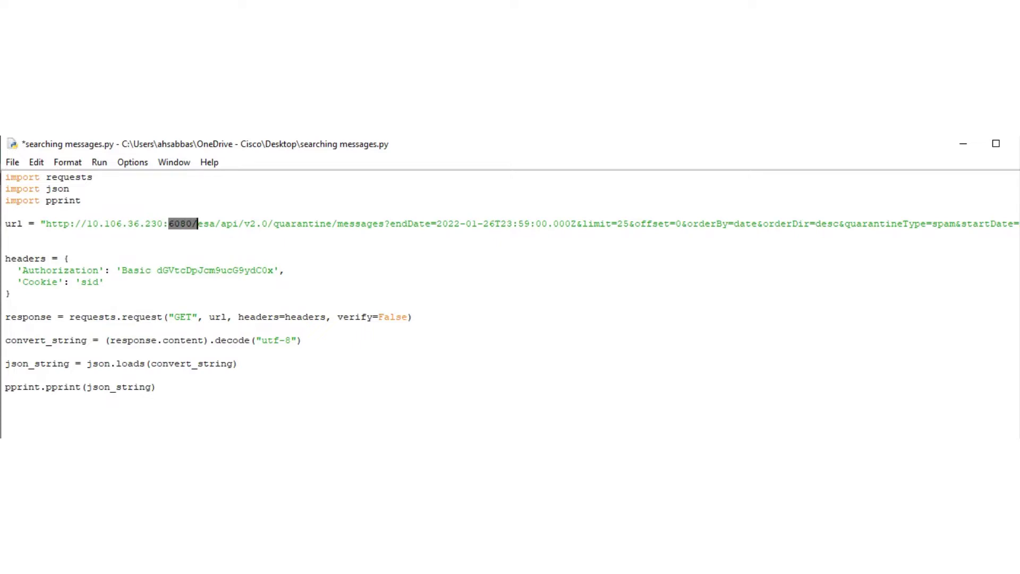
pyautogui.moveTo(274, 223); pyautogui.dragTo(391, 224)
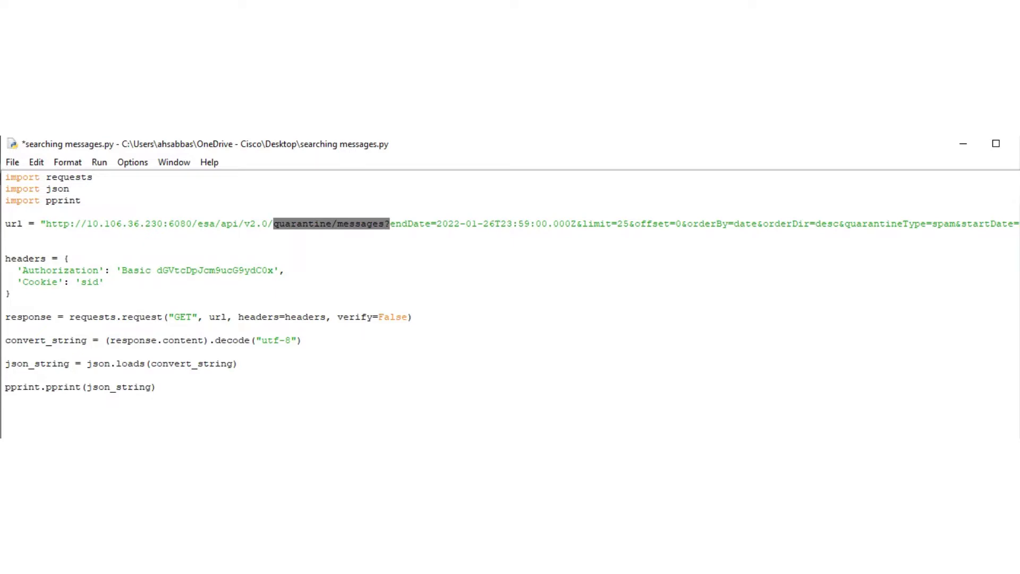
pyautogui.click(437, 223)
pyautogui.moveTo(390, 223); pyautogui.dragTo(431, 223)
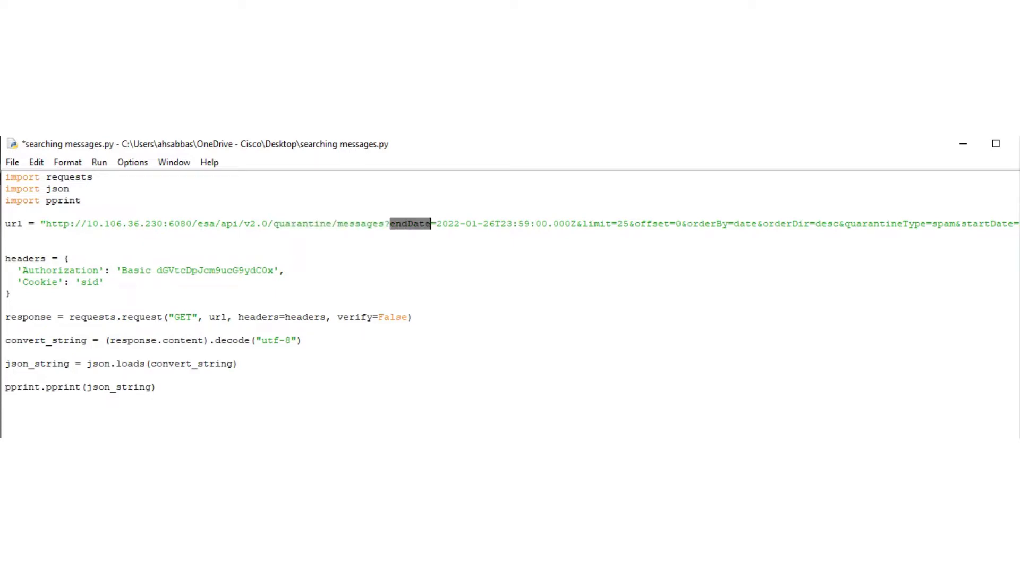
pyautogui.moveTo(582, 223); pyautogui.dragTo(612, 223)
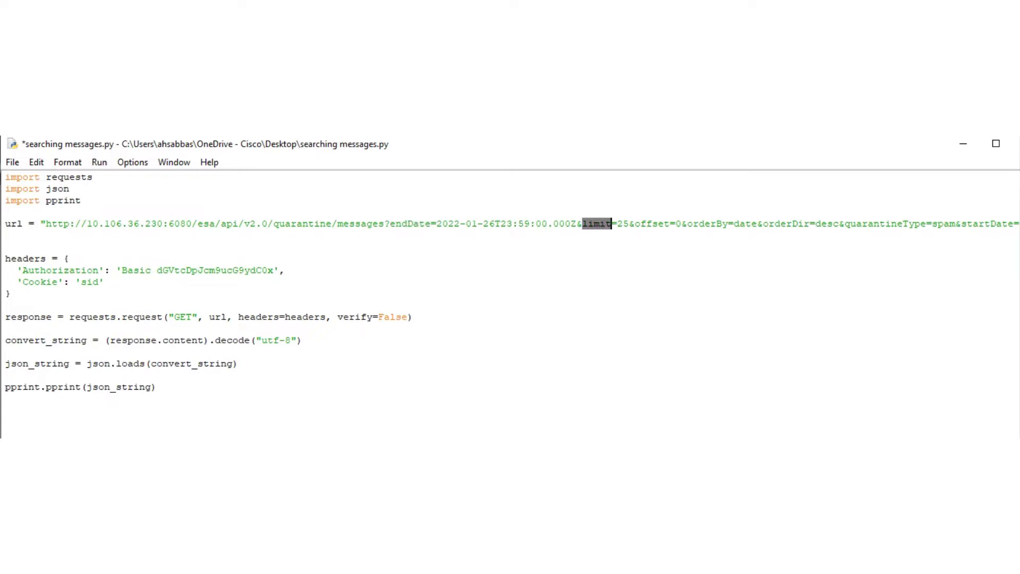
pyautogui.moveTo(845, 223); pyautogui.dragTo(1014, 223)
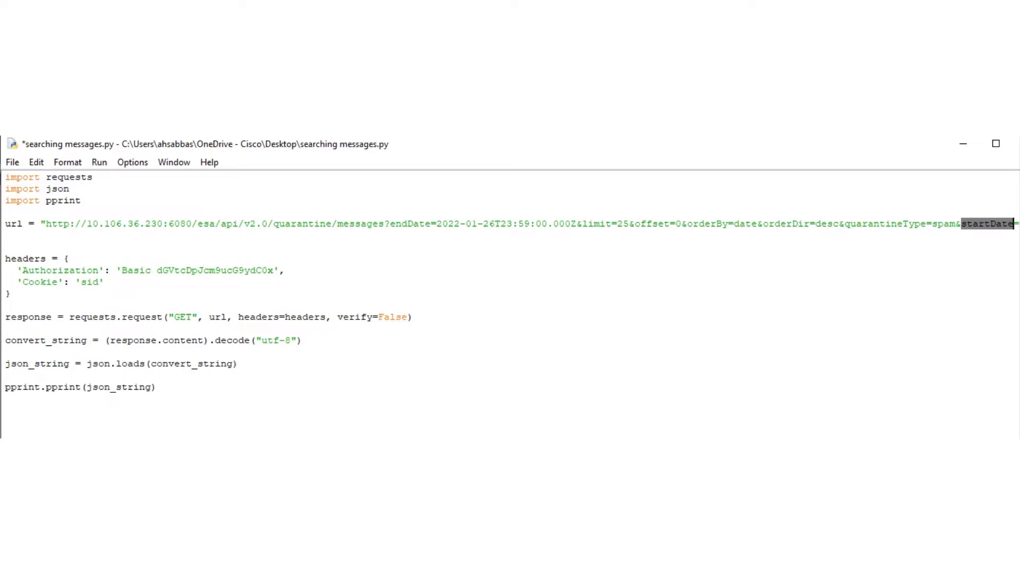
pyautogui.moveTo(186, 271); pyautogui.dragTo(156, 271)
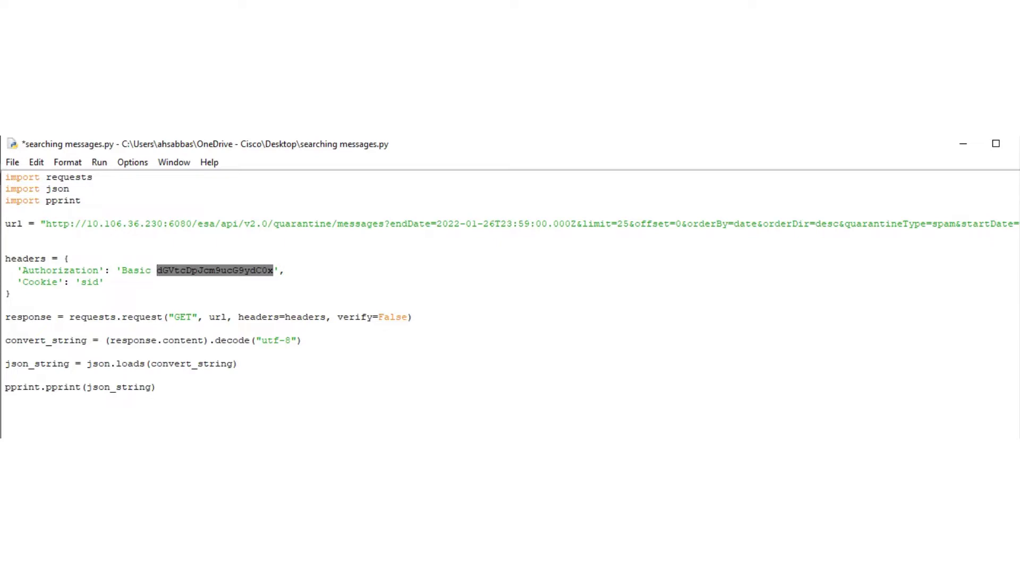
# Step: Replace the Basic Authorization credential with another user's string, then save and run the script
pyautogui.click(156, 270)
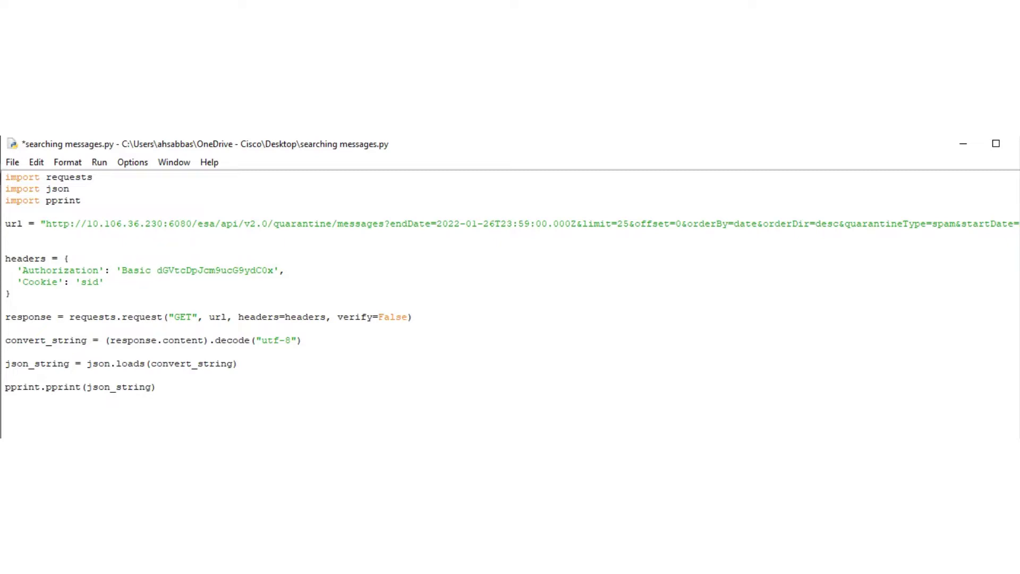
pyautogui.doubleClick(215, 270)
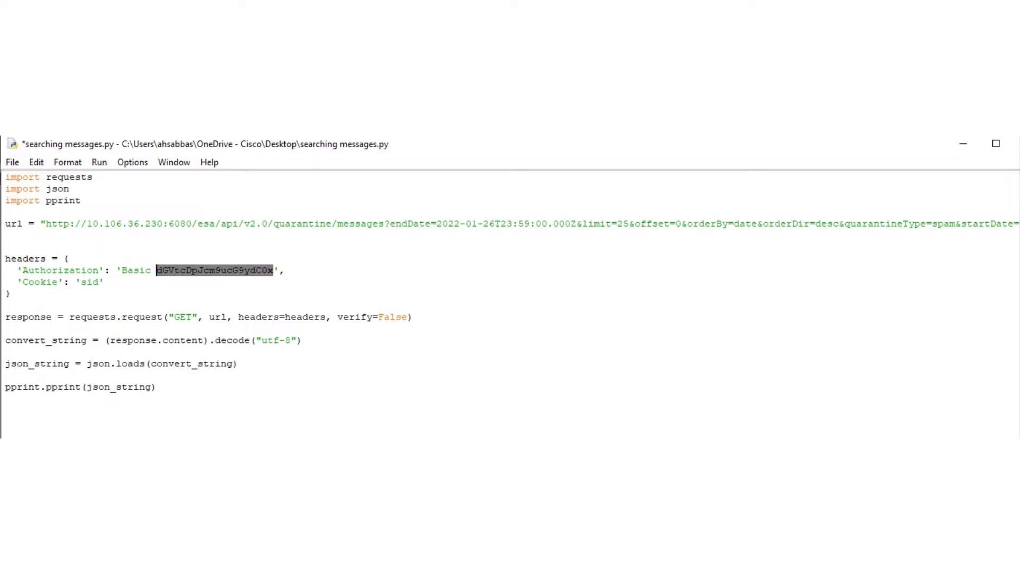
pyautogui.click(203, 270)
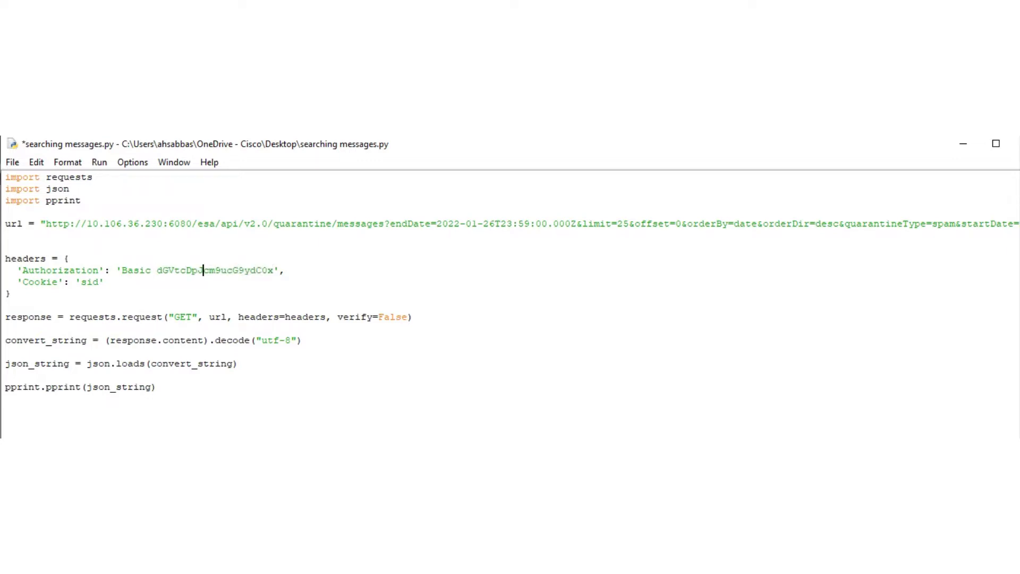
pyautogui.scroll(-1, 510, 303)
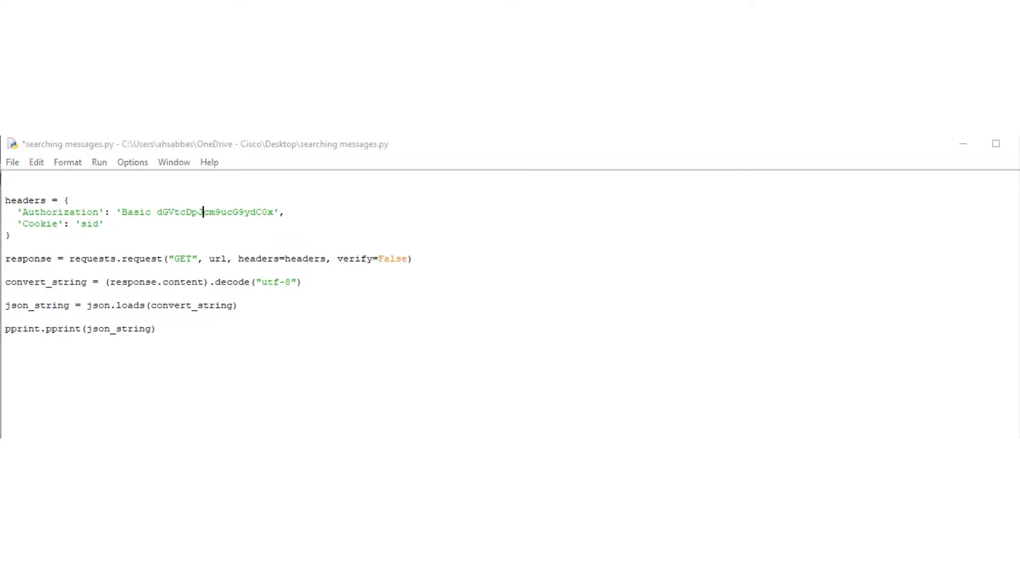
pyautogui.scroll(1, 510, 303)
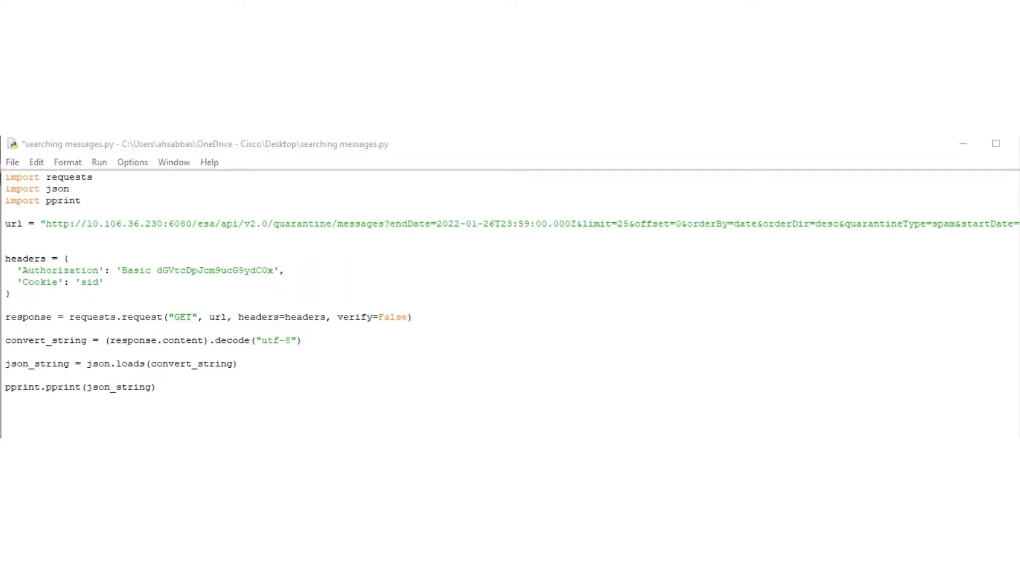
pyautogui.moveTo(274, 270); pyautogui.dragTo(156, 270)
pyautogui.hotkey('ctrl', 'v')
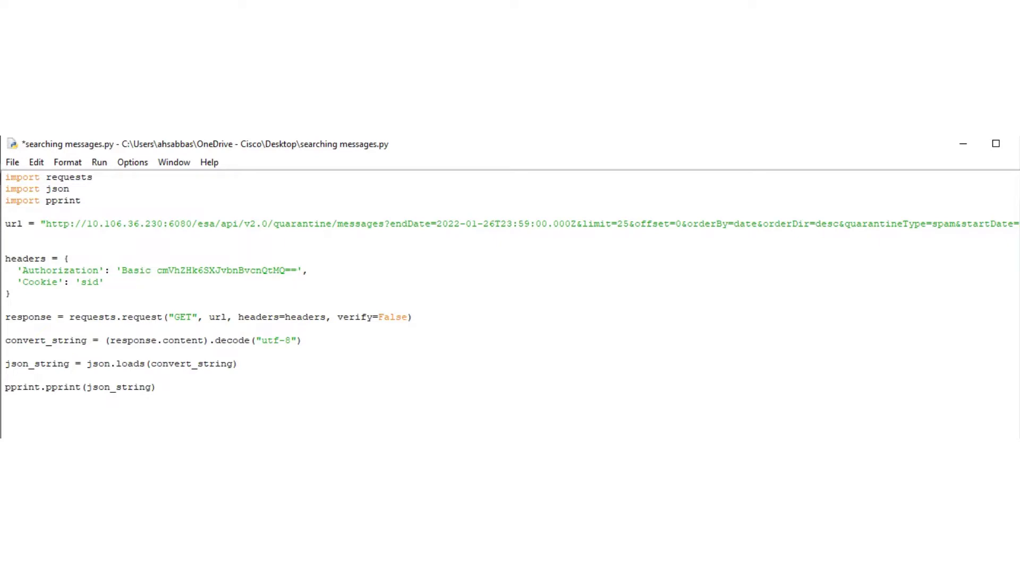
pyautogui.press('F5')
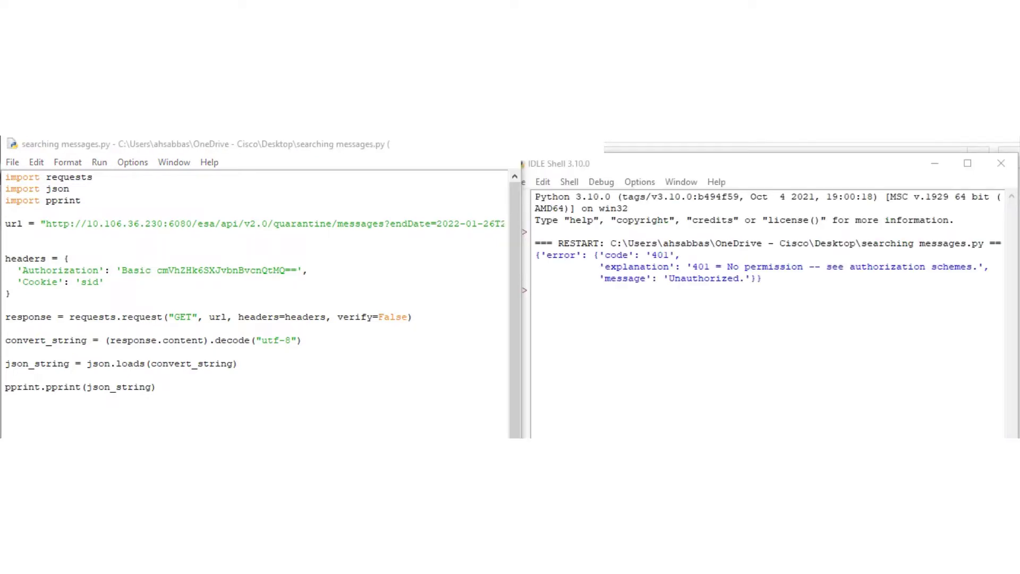
# Step: Re-run the script after noting the 401 error, and reselect the Authorization credential string
pyautogui.moveTo(652, 255); pyautogui.dragTo(669, 255)
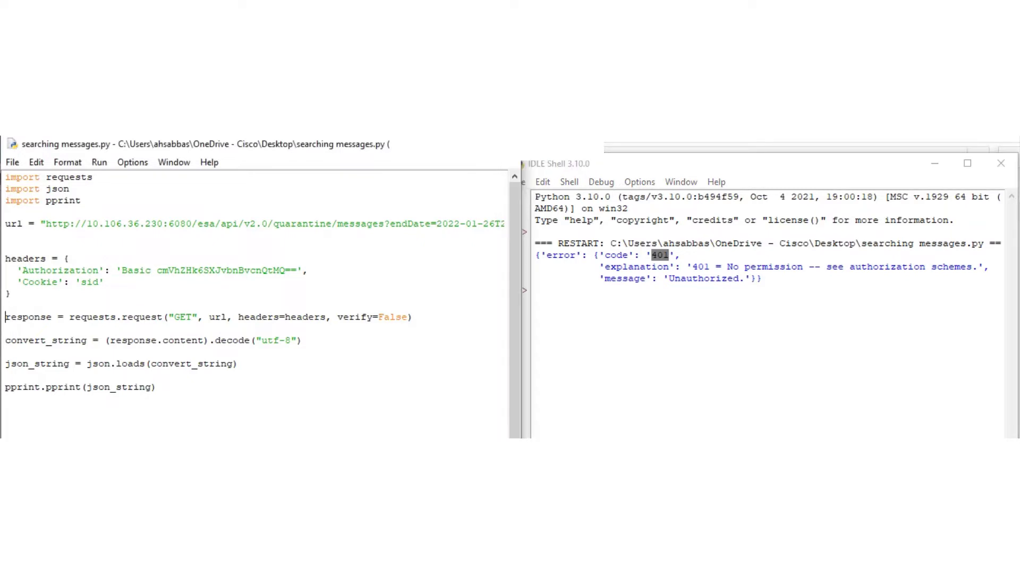
pyautogui.press('F5')
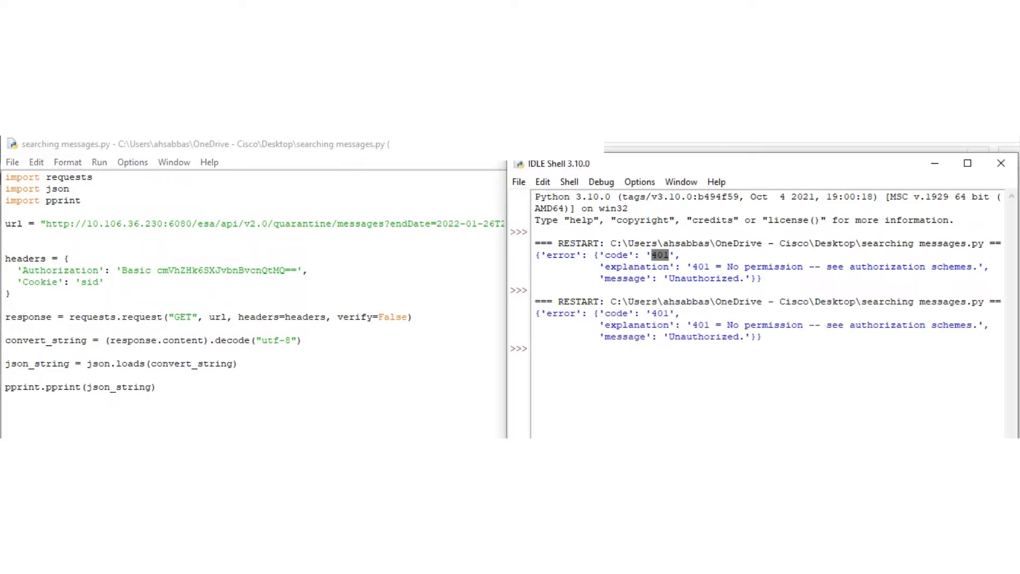
pyautogui.moveTo(157, 270); pyautogui.dragTo(297, 270)
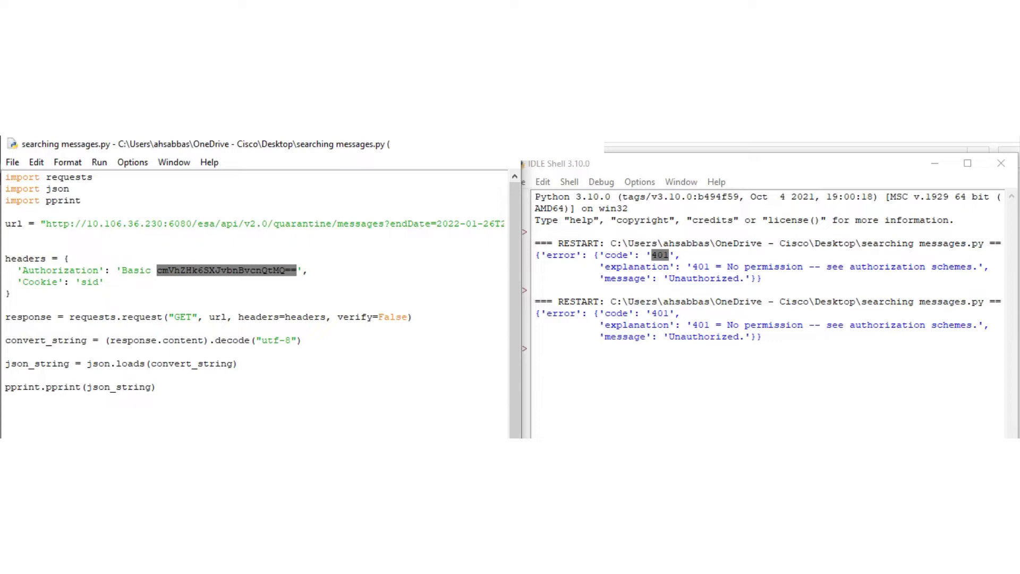
pyautogui.press('Down')
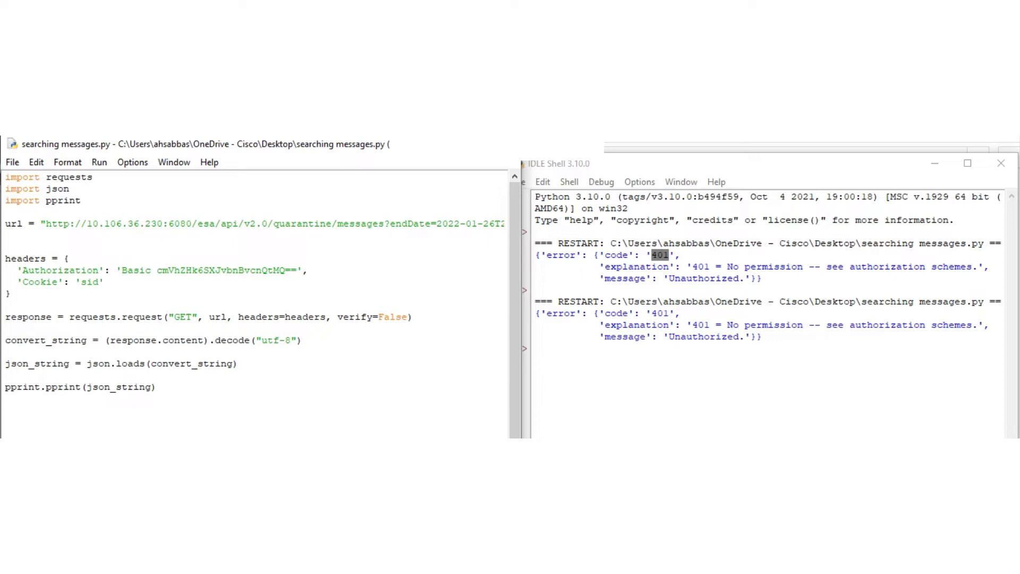
pyautogui.press('F5')
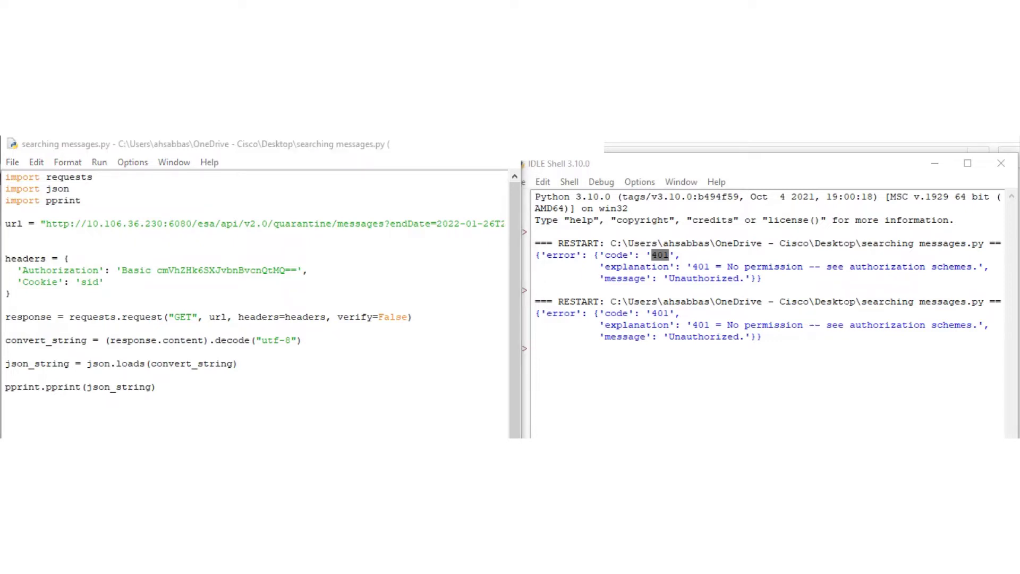
pyautogui.moveTo(297, 270); pyautogui.dragTo(156, 269)
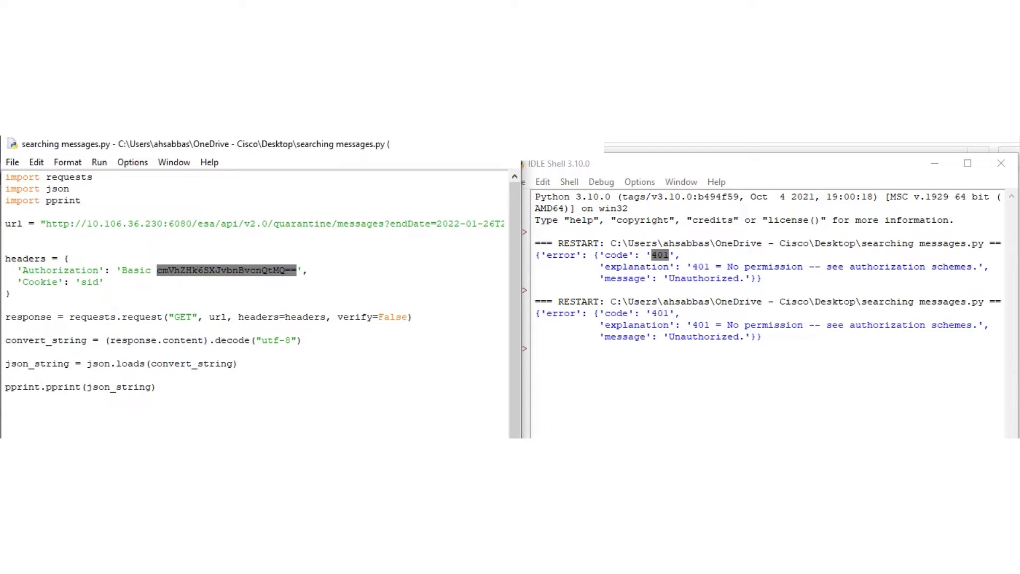
# Step: Paste a third user's credentials, save and run, and mark the 401 Unauthorized error
pyautogui.hotkey('ctrl', 'v')
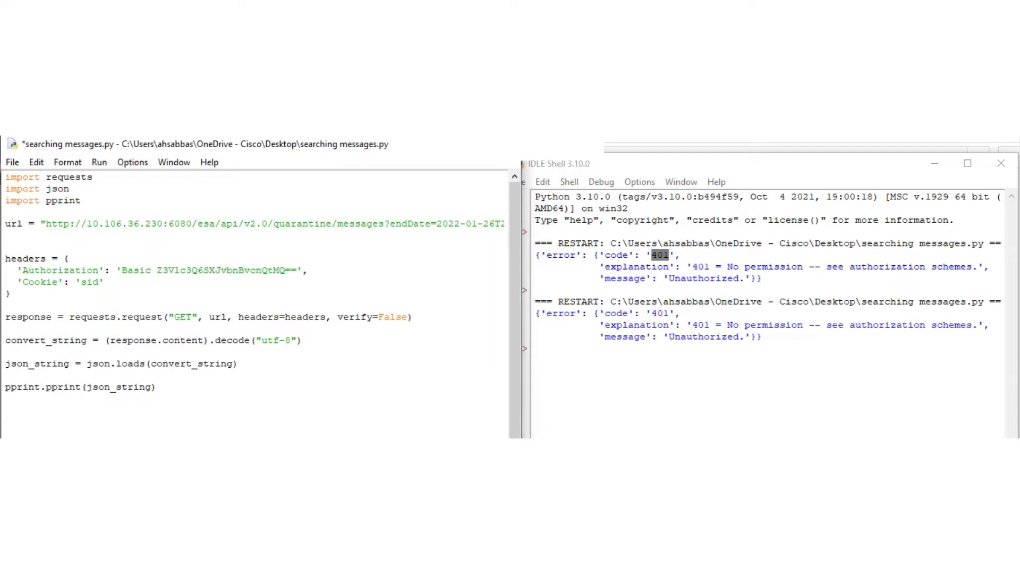
pyautogui.hotkey('ctrl', 's')
pyautogui.press('F5')
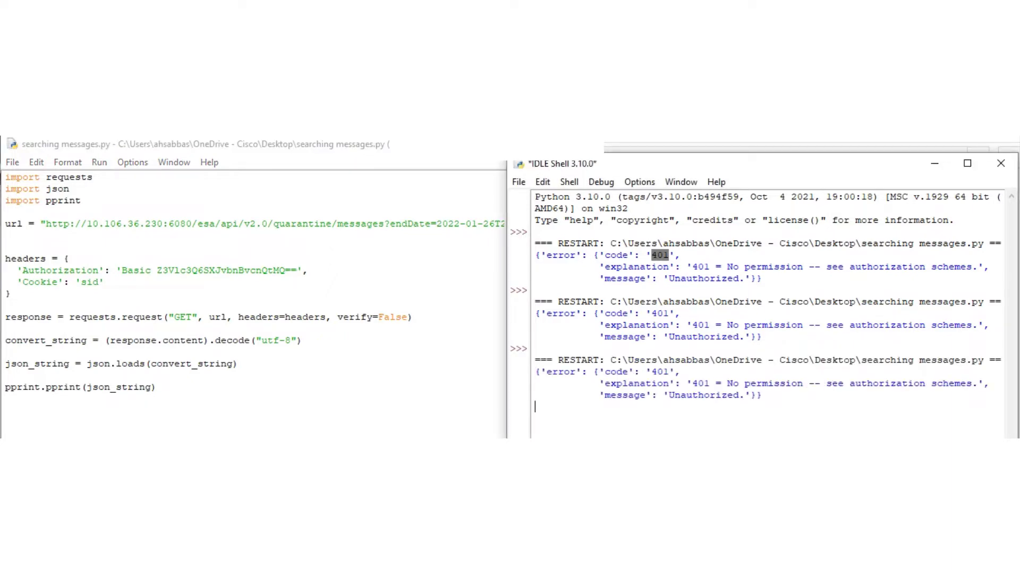
pyautogui.moveTo(670, 372); pyautogui.dragTo(651, 371)
pyautogui.click(657, 371)
pyautogui.moveTo(669, 394); pyautogui.dragTo(750, 395)
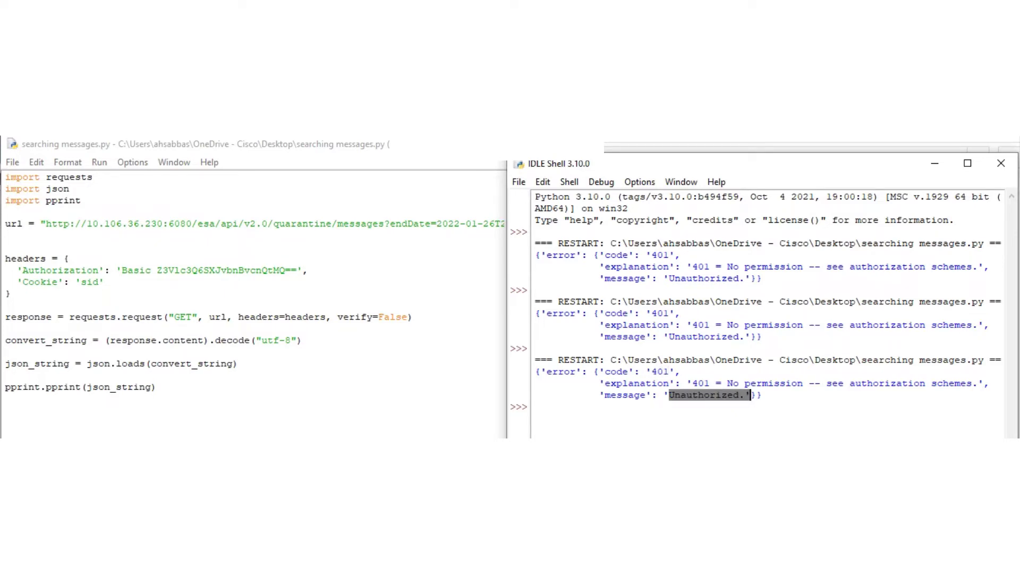
pyautogui.hotkey('alt', 'Tab')
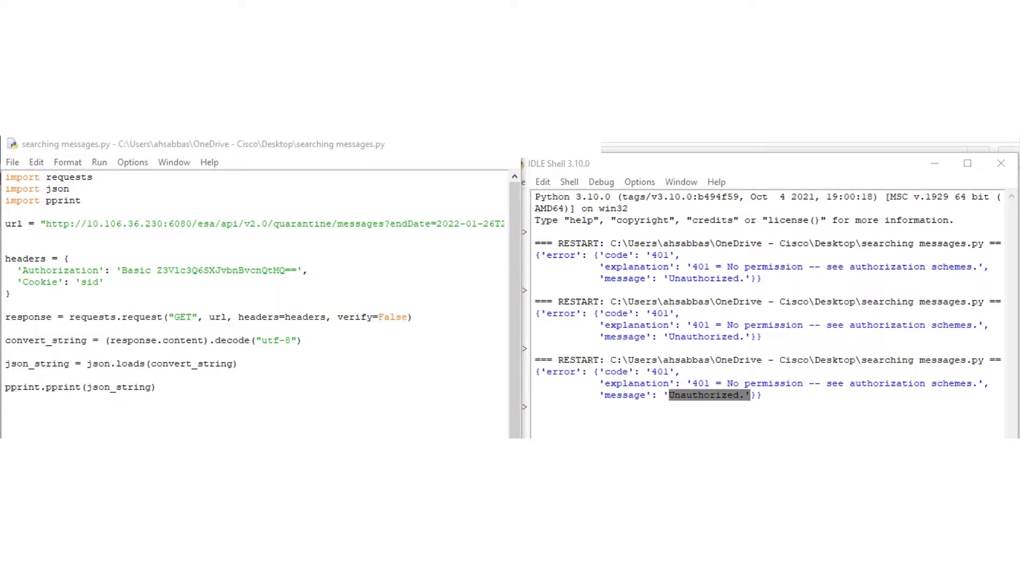
# Step: Paste another user's credentials, run the script, and push the 401 error out of view
pyautogui.moveTo(297, 270); pyautogui.dragTo(157, 270)
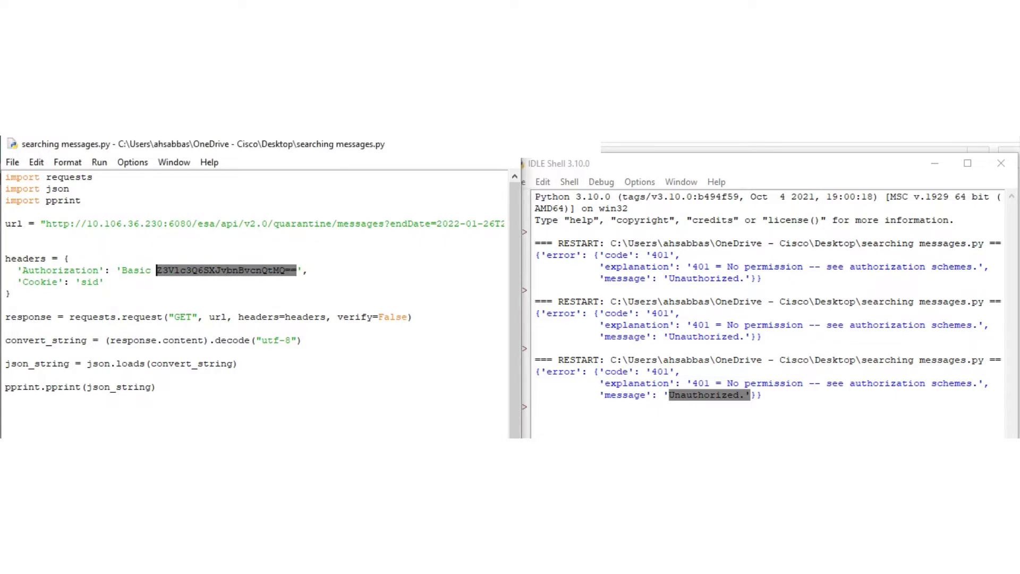
pyautogui.hotkey('ctrl', 'v')
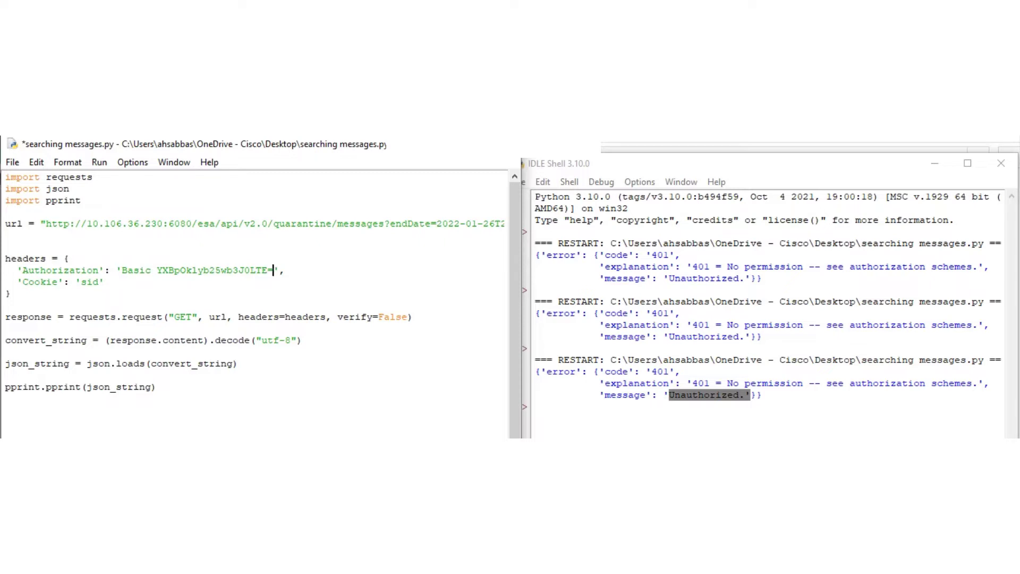
pyautogui.click(314, 317)
pyautogui.press('F5')
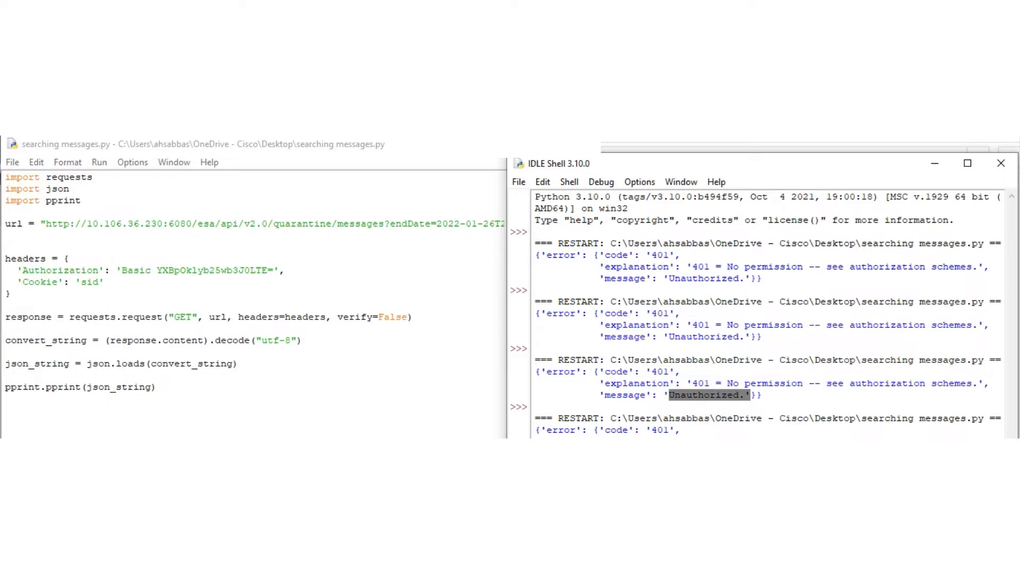
pyautogui.press('Return')
pyautogui.press('Return')
pyautogui.press('Return')
pyautogui.press('Return')
pyautogui.press('Return')
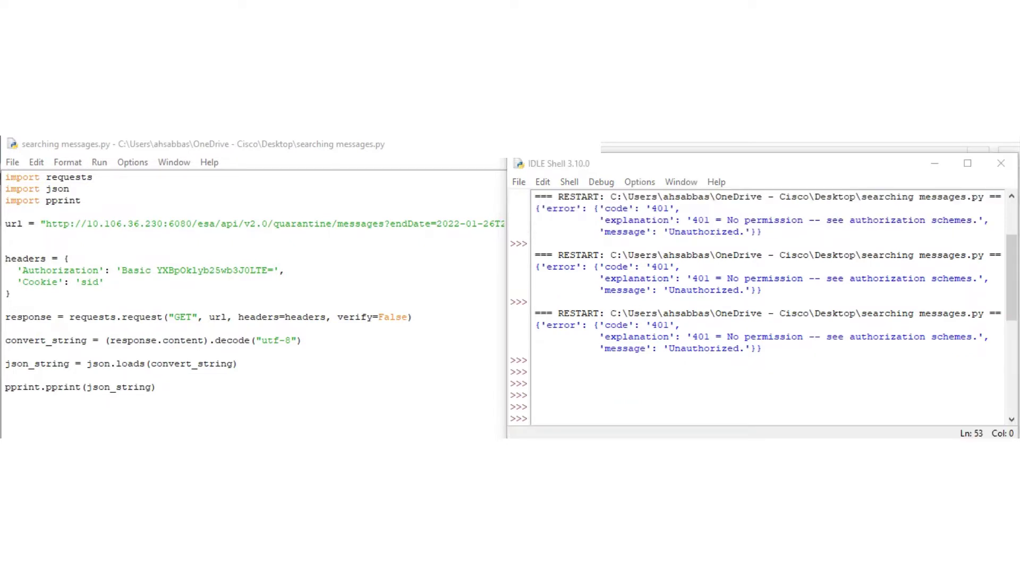
pyautogui.moveTo(634, 324); pyautogui.dragTo(763, 348)
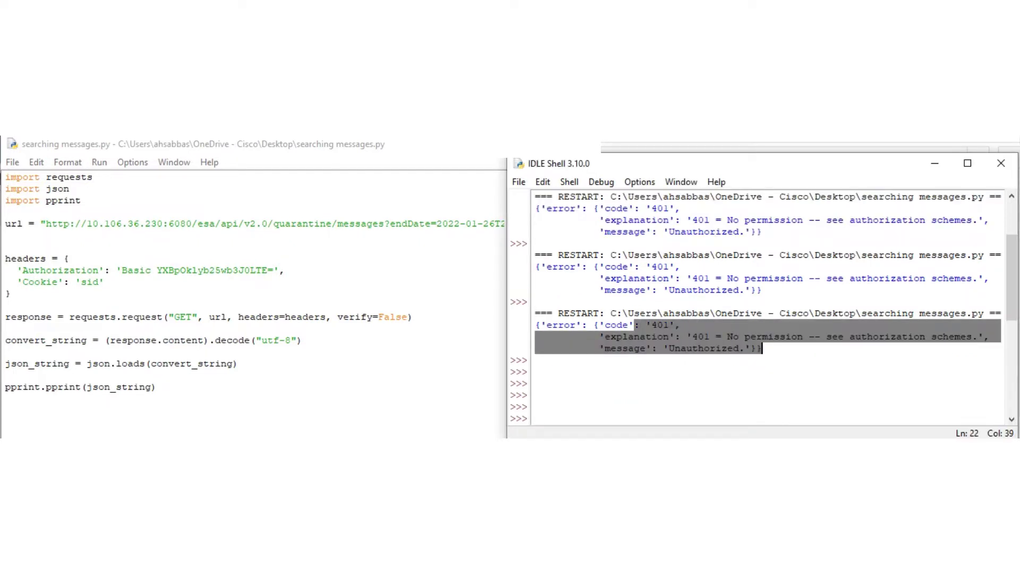
pyautogui.press('Return')
pyautogui.press('Return')
pyautogui.press('Return')
pyautogui.press('Return')
pyautogui.press('Return')
pyautogui.press('Return')
pyautogui.press('Return')
pyautogui.press('Return')
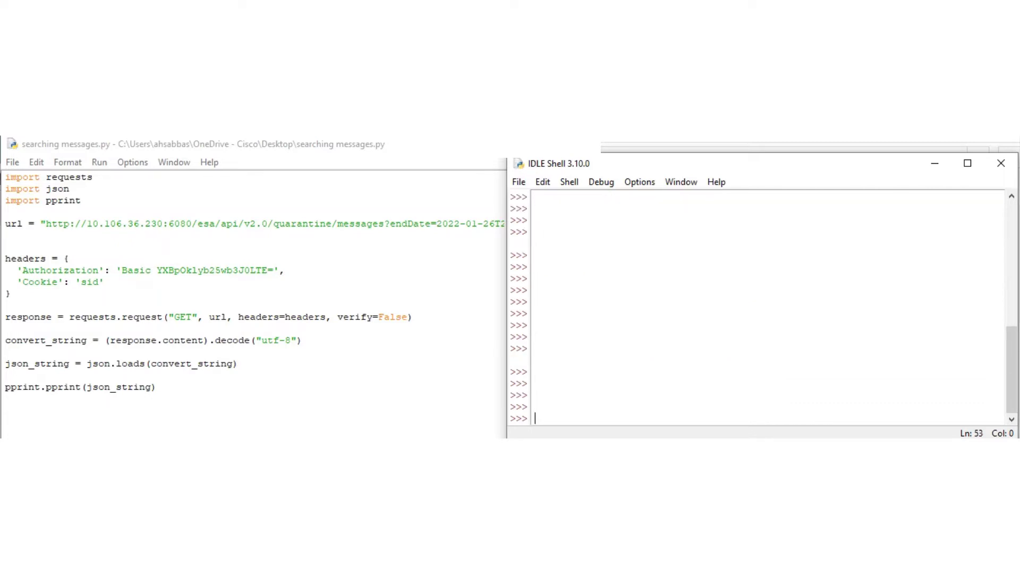
# Step: Paste another user's token into the Authorization header, save, run, and check the 401 code
pyautogui.hotkey('alt', 'Tab')
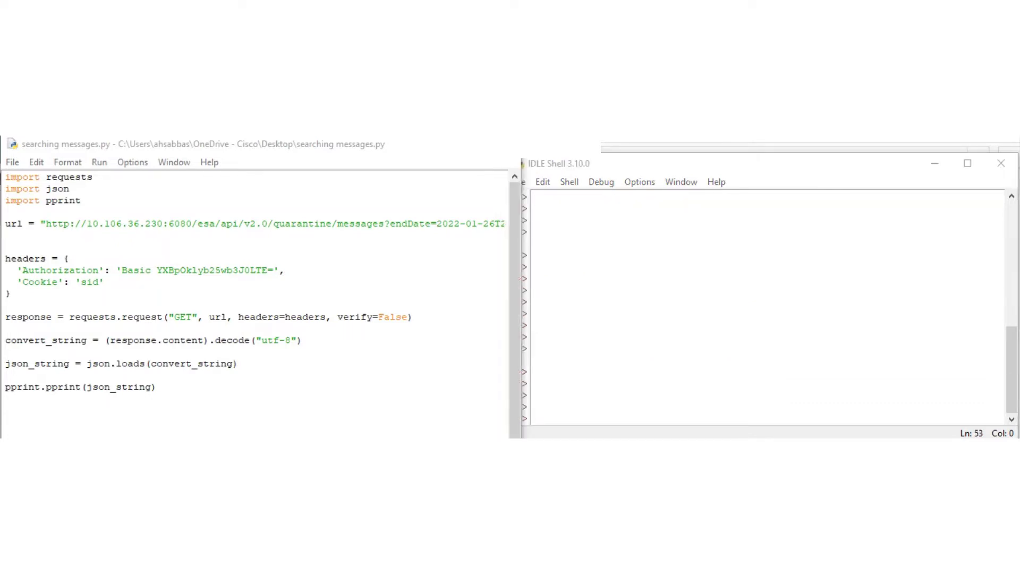
pyautogui.moveTo(274, 270); pyautogui.dragTo(156, 270)
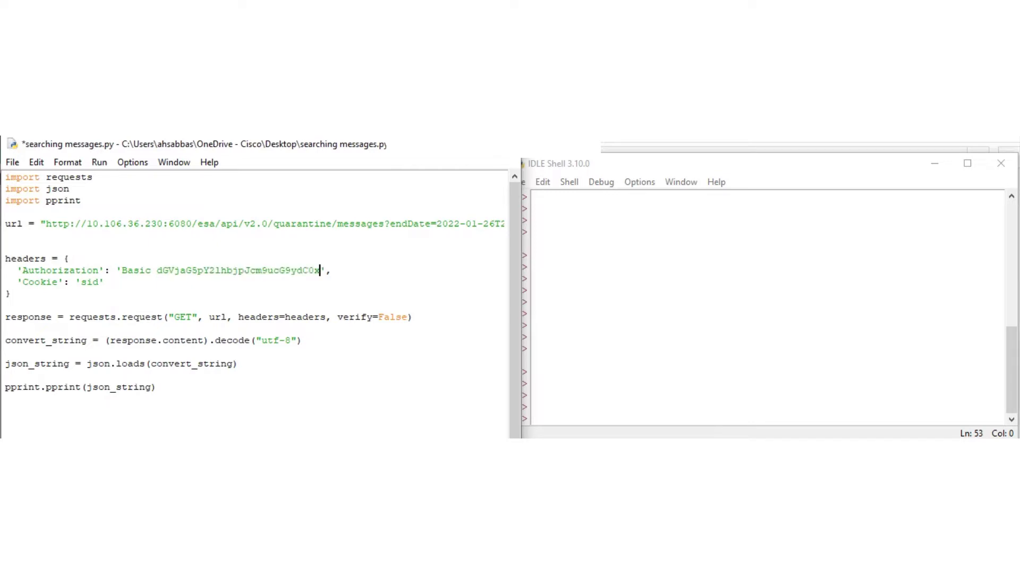
pyautogui.hotkey('ctrl', 's')
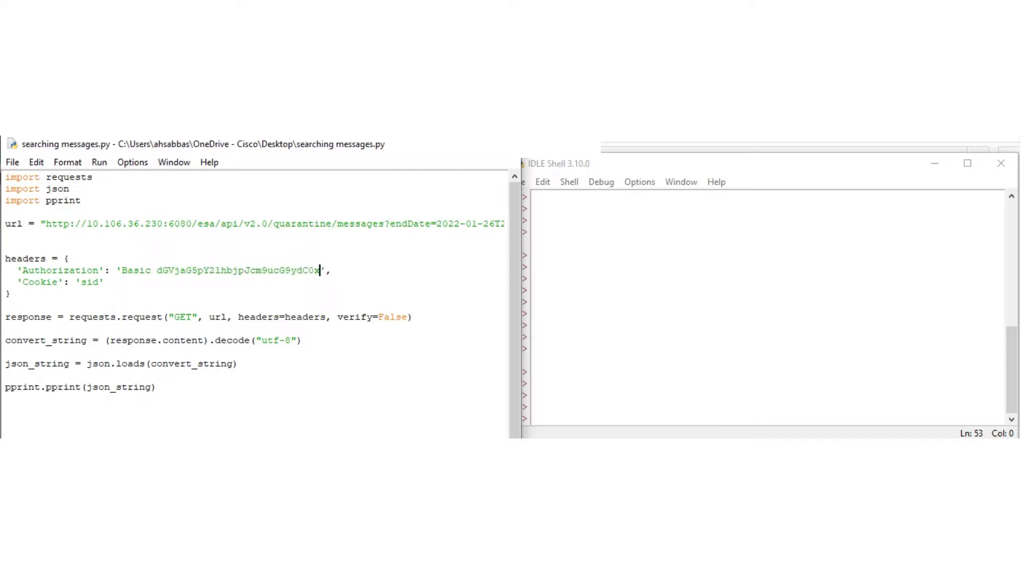
pyautogui.press('F5')
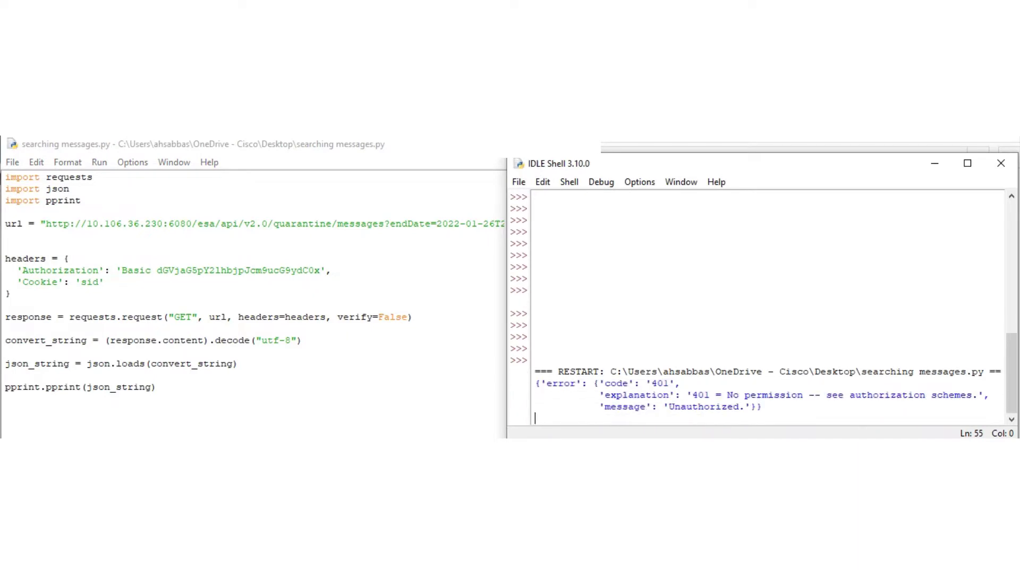
pyautogui.moveTo(652, 383); pyautogui.dragTo(675, 384)
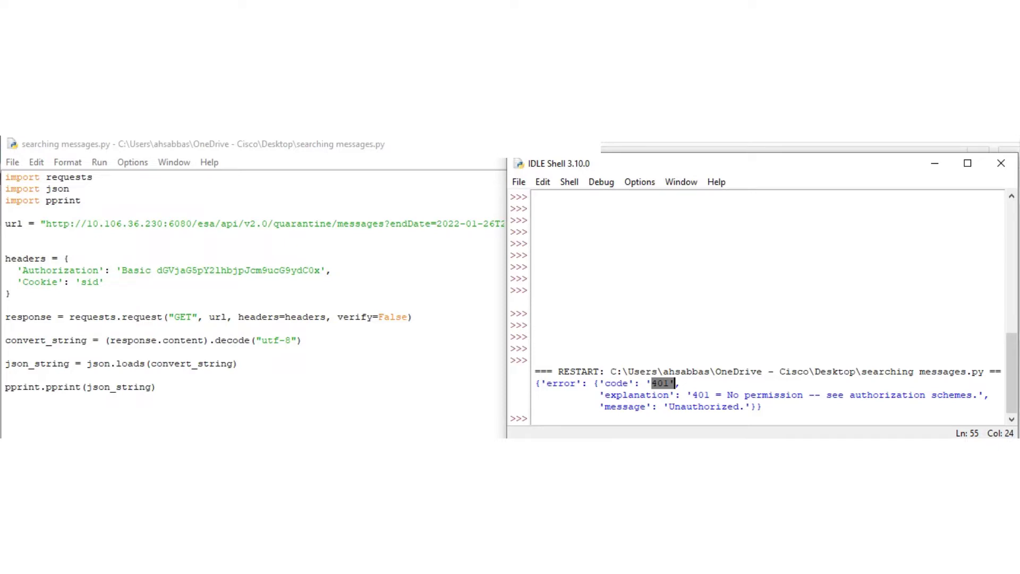
pyautogui.hotkey('alt', 'Tab')
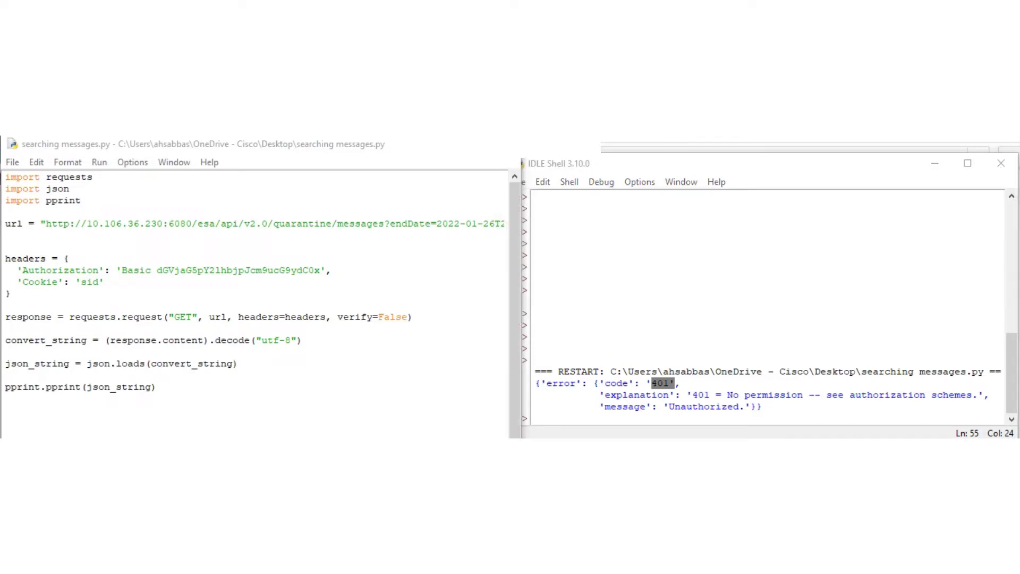
pyautogui.moveTo(321, 271); pyautogui.dragTo(156, 270)
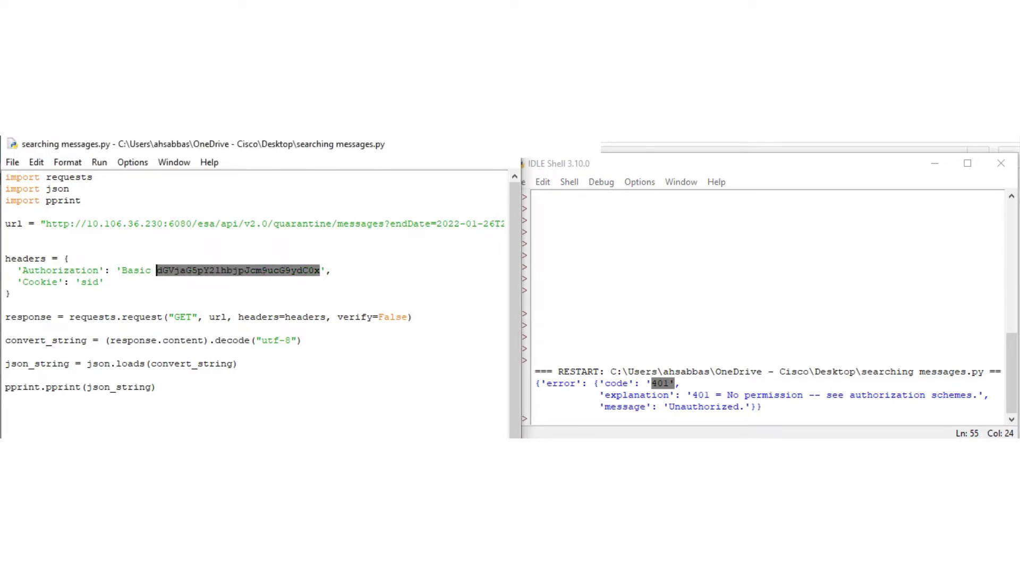
# Step: Paste a different user's credentials, save and rerun, then reselect the Authorization token
pyautogui.hotkey('ctrl', 'v')
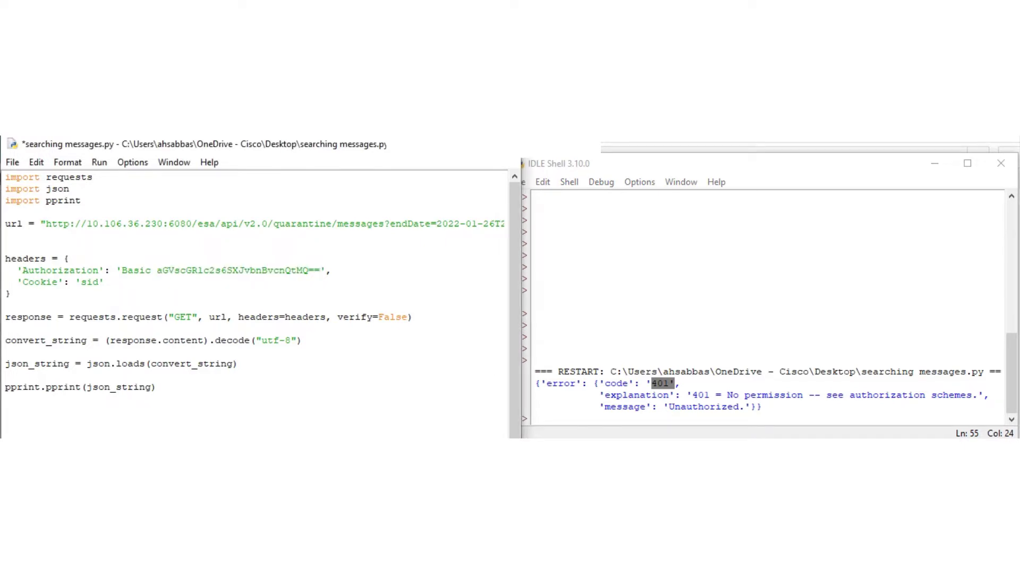
pyautogui.hotkey('ctrl', 's')
pyautogui.hotkey('alt', 'Tab')
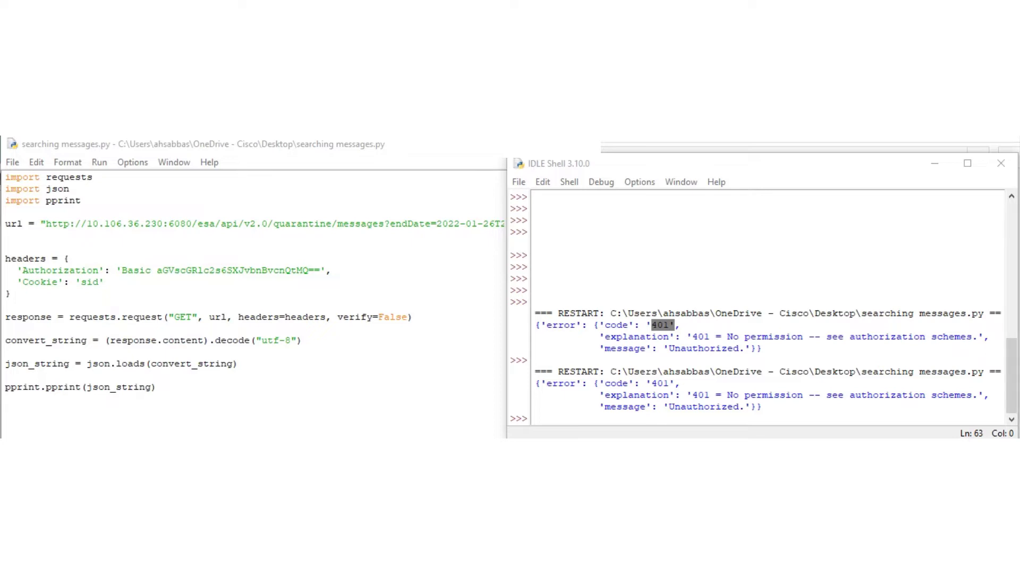
pyautogui.hotkey('alt', 'Tab')
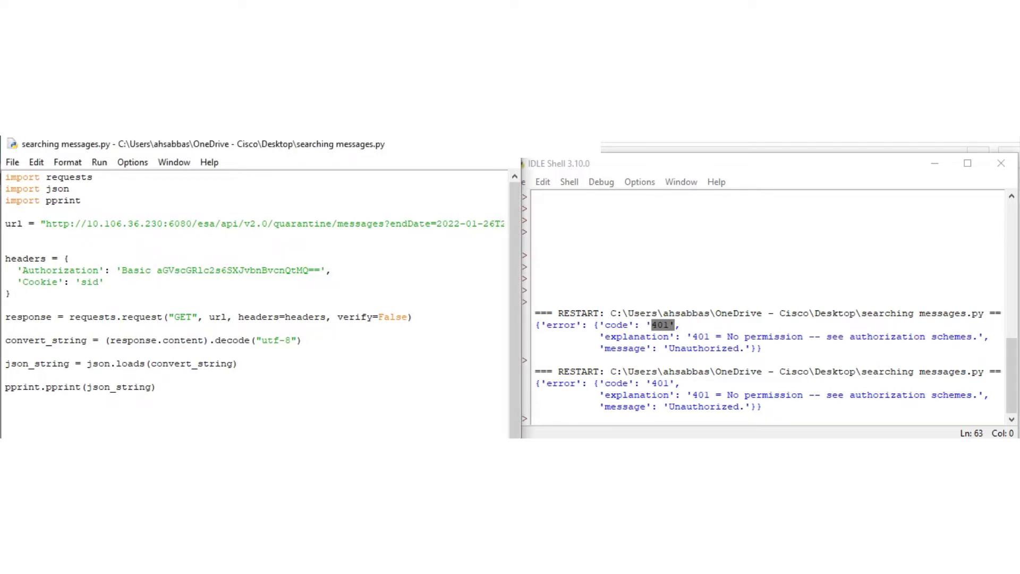
pyautogui.moveTo(321, 270); pyautogui.dragTo(157, 270)
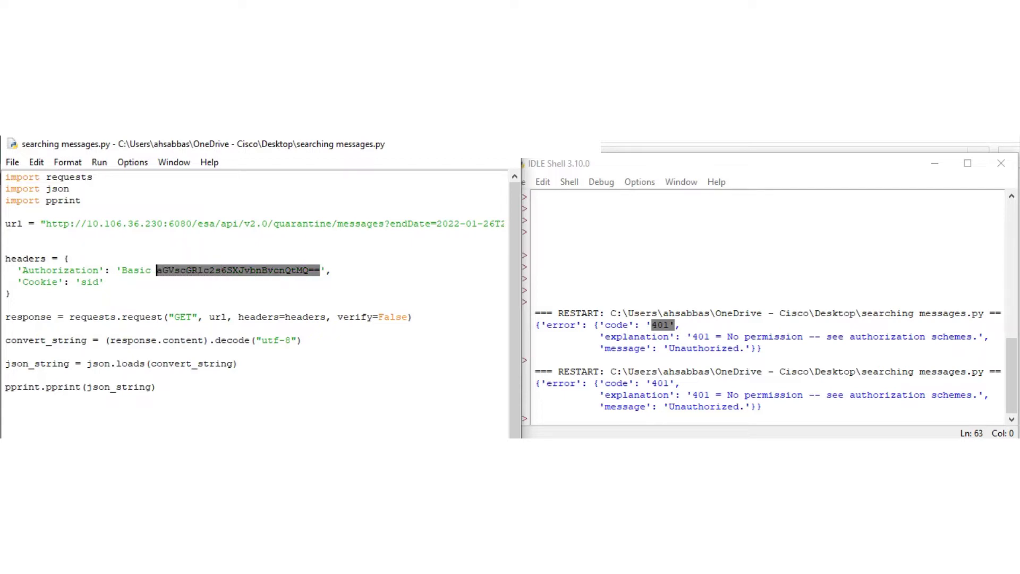
# Step: Paste the new credentials, save and run, then scroll through the 33 returned quarantine messages
pyautogui.hotkey('ctrl', 'v')
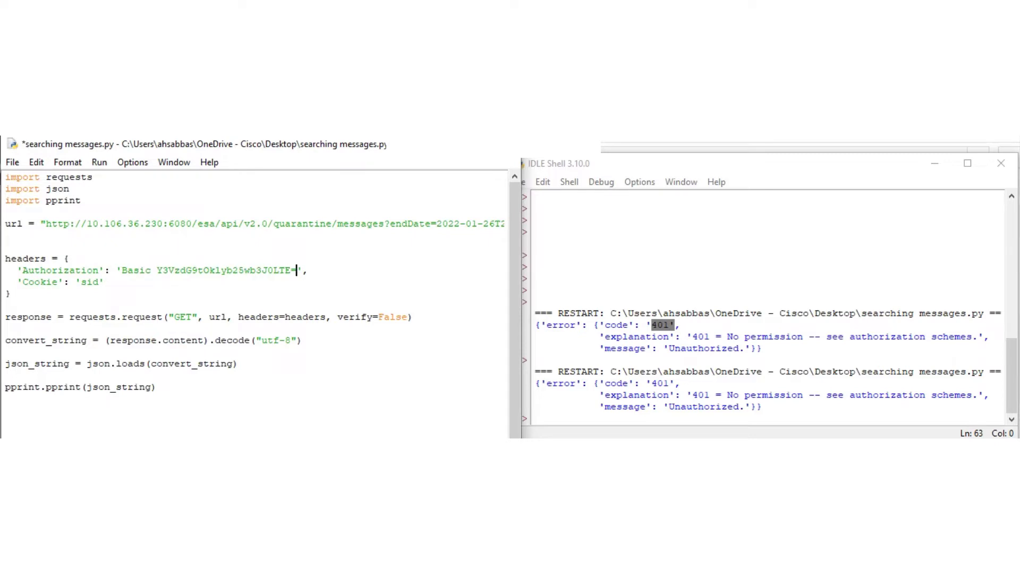
pyautogui.hotkey('ctrl', 's')
pyautogui.press('F5')
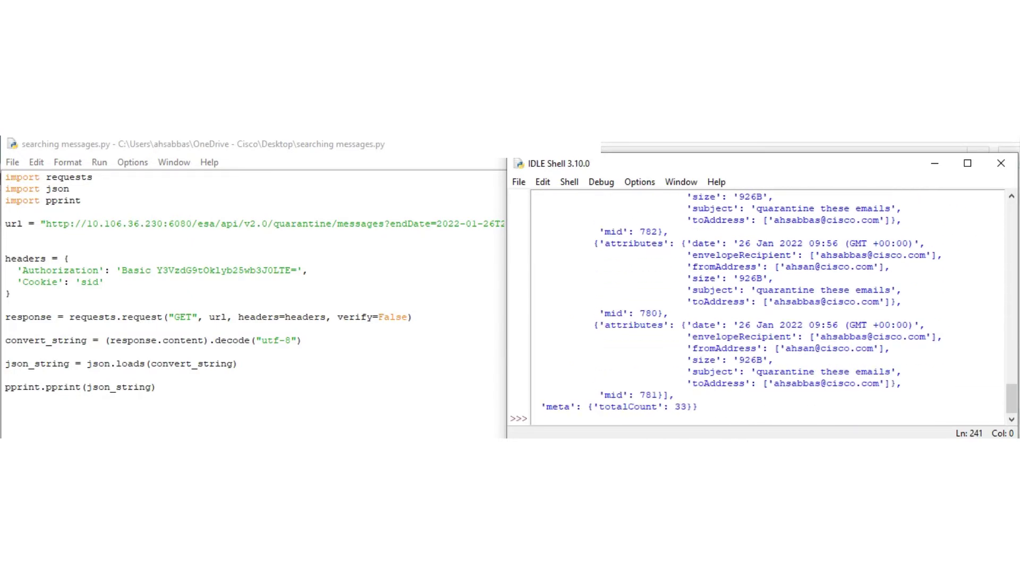
pyautogui.moveTo(689, 407); pyautogui.dragTo(669, 406)
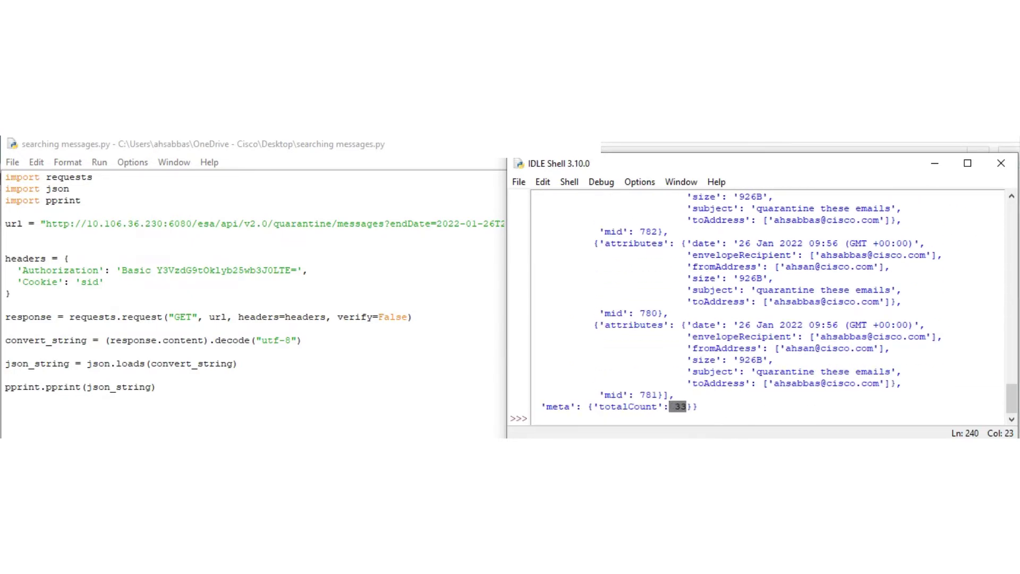
pyautogui.click(681, 406)
pyautogui.scroll(3, 763, 307)
pyautogui.scroll(10, 763, 307)
pyautogui.scroll(-5, 763, 308)
pyautogui.scroll(-5, 763, 308)
pyautogui.scroll(10, 676, 408)
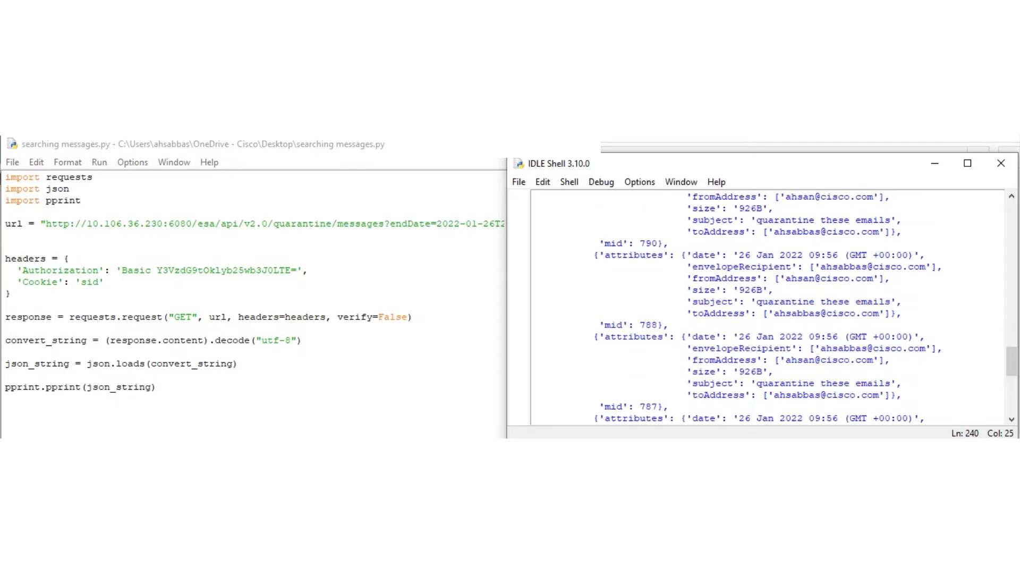
pyautogui.scroll(-10, 679, 407)
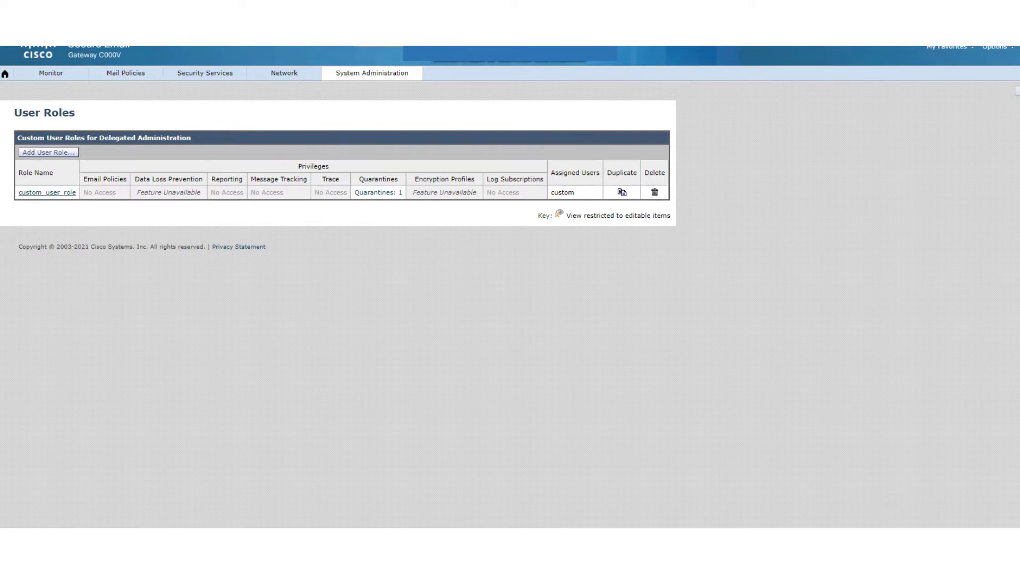
pyautogui.click(48, 193)
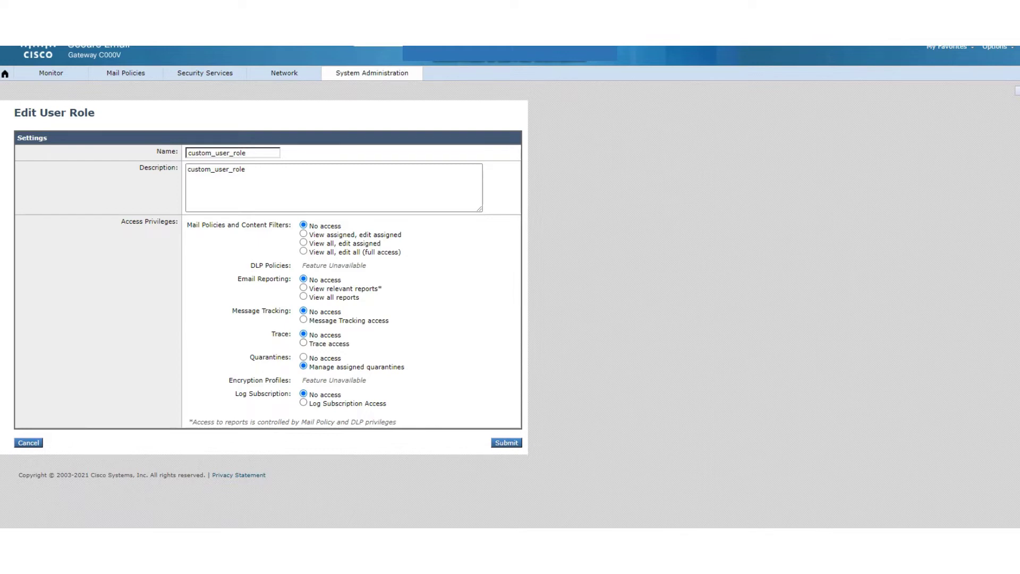
pyautogui.moveTo(249, 357); pyautogui.dragTo(289, 357)
pyautogui.click(303, 365)
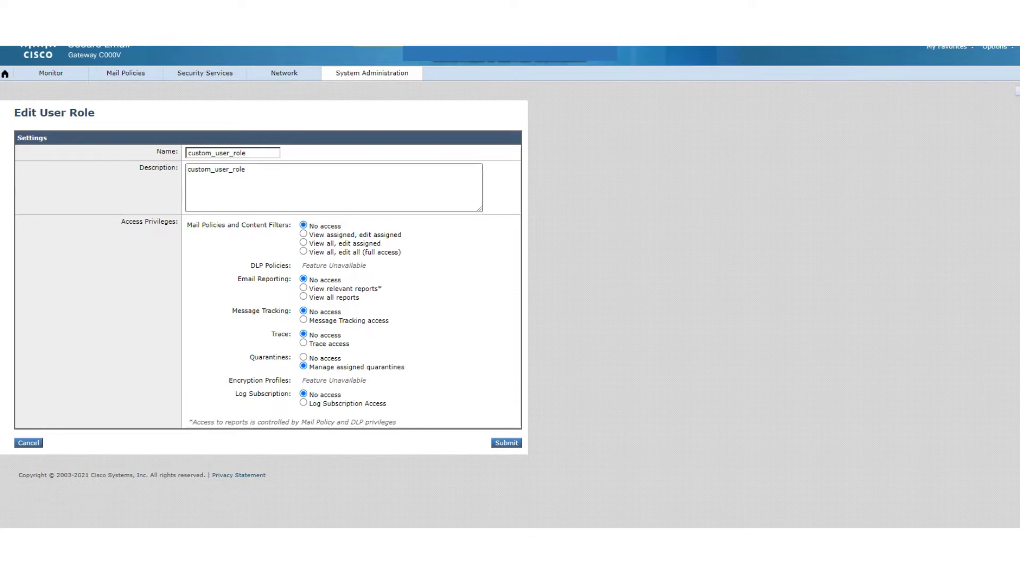
pyautogui.moveTo(372, 73)
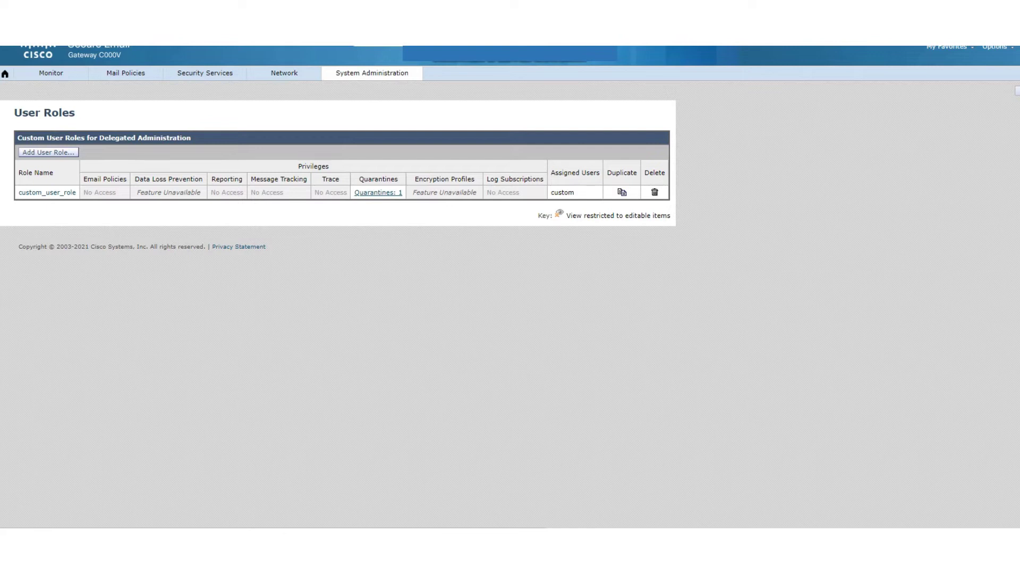
# Step: In custom_user_role's quarantine list, keep Spam Quarantine ticked and also grant access to Policy
pyautogui.click(379, 193)
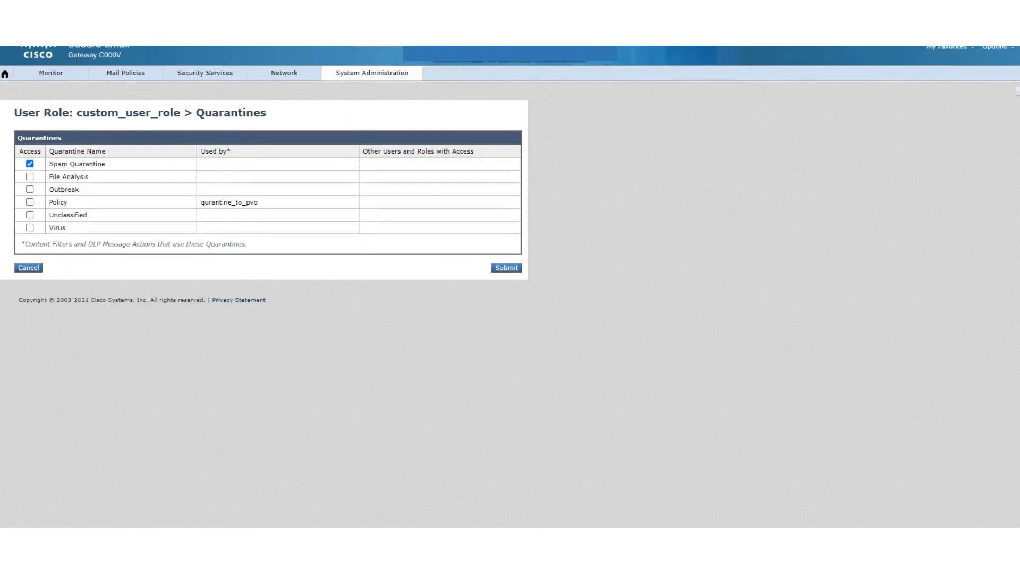
pyautogui.click(30, 164)
pyautogui.click(30, 164)
pyautogui.click(29, 177)
pyautogui.click(30, 189)
pyautogui.click(30, 164)
pyautogui.click(30, 177)
pyautogui.click(30, 189)
pyautogui.click(30, 164)
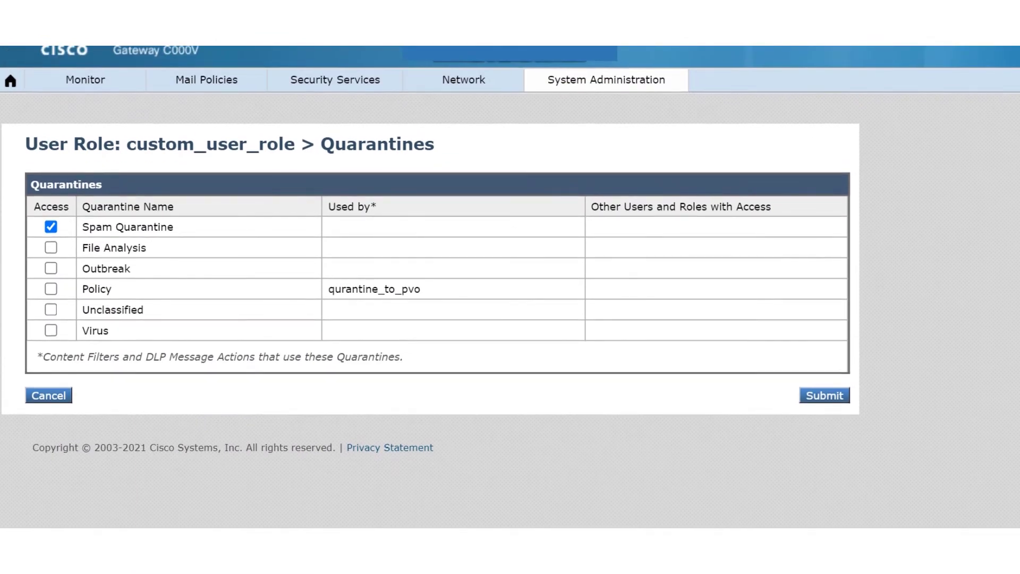
pyautogui.click(607, 80)
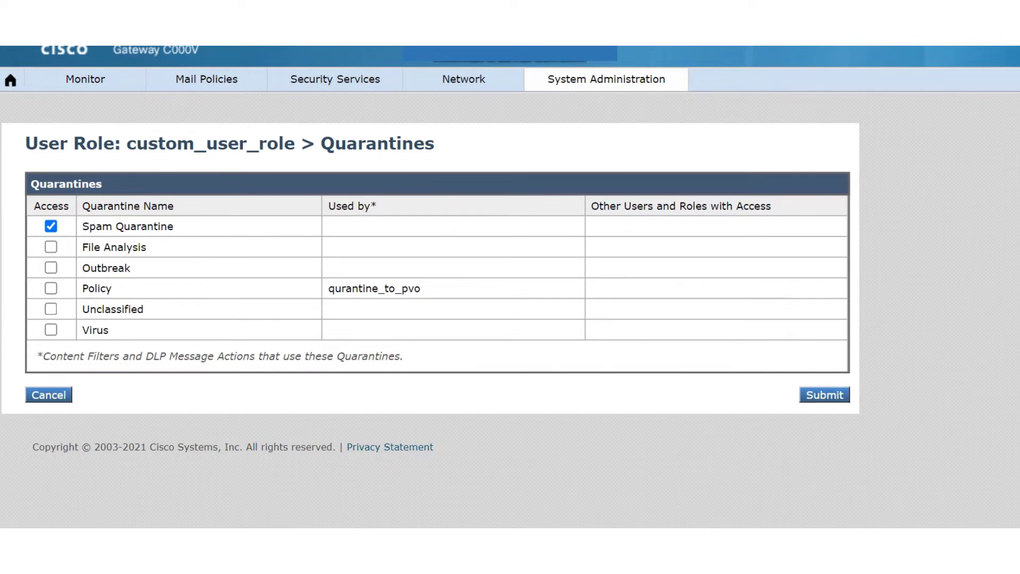
pyautogui.click(50, 288)
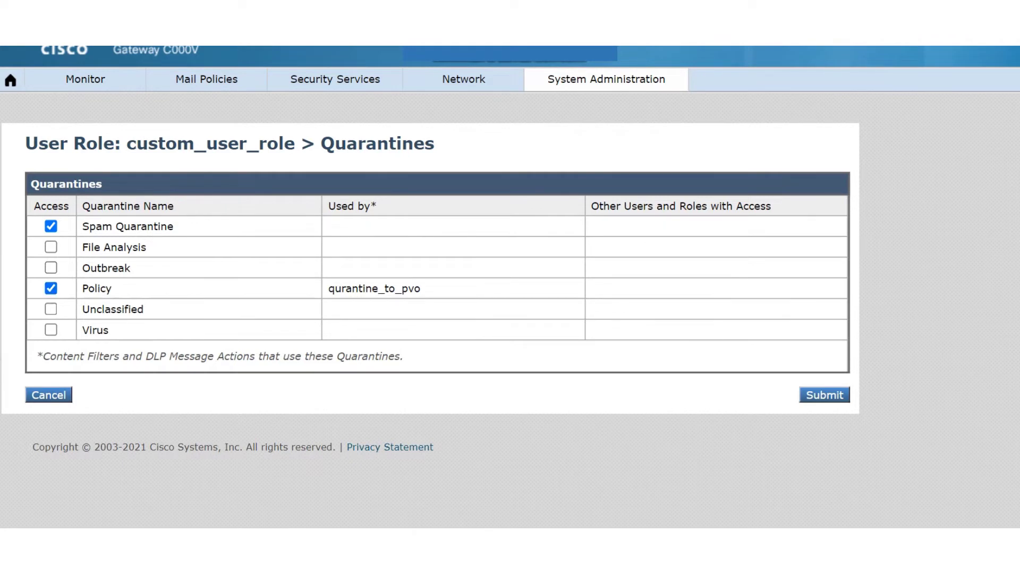
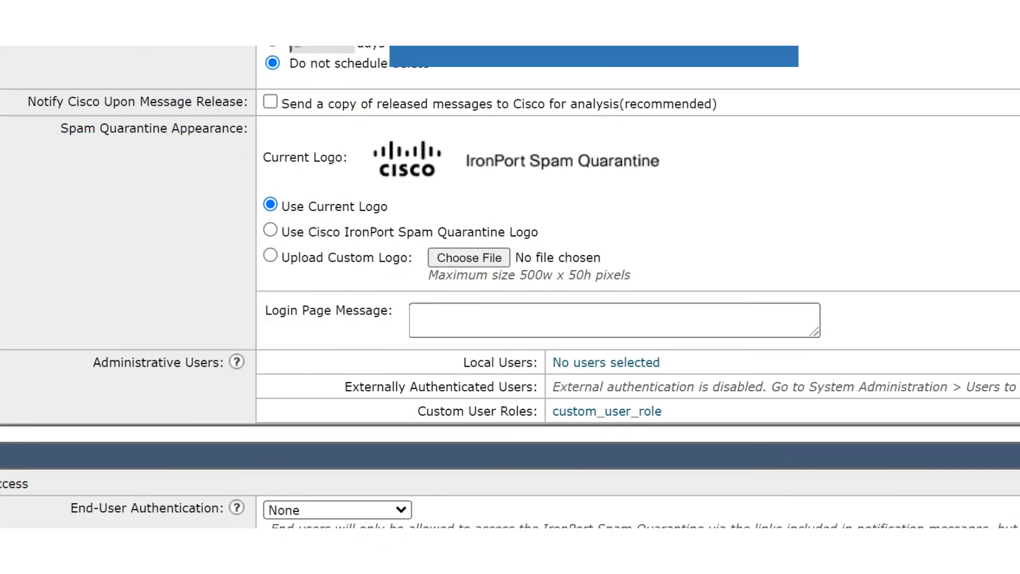
# Step: Add local users guest, helpdesk, api and ready as Spam Quarantine administrative users
pyautogui.moveTo(93, 362); pyautogui.dragTo(219, 362)
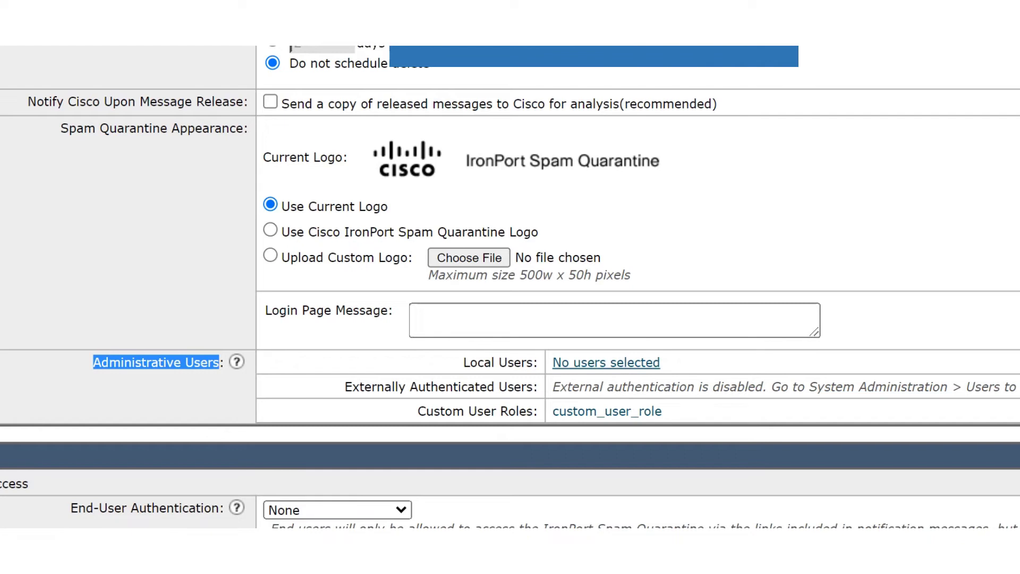
pyautogui.click(606, 362)
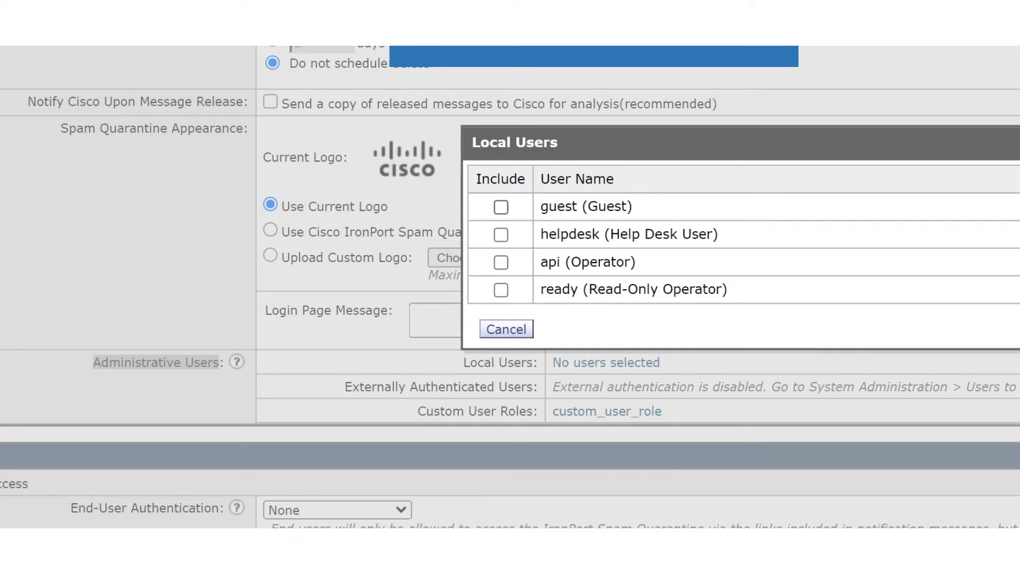
pyautogui.click(501, 207)
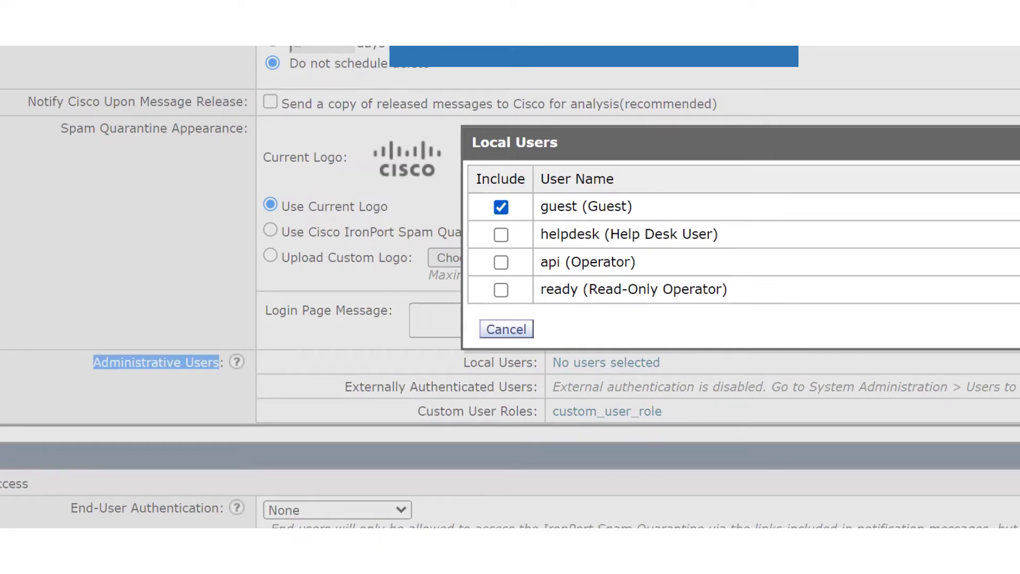
pyautogui.click(501, 234)
pyautogui.click(501, 262)
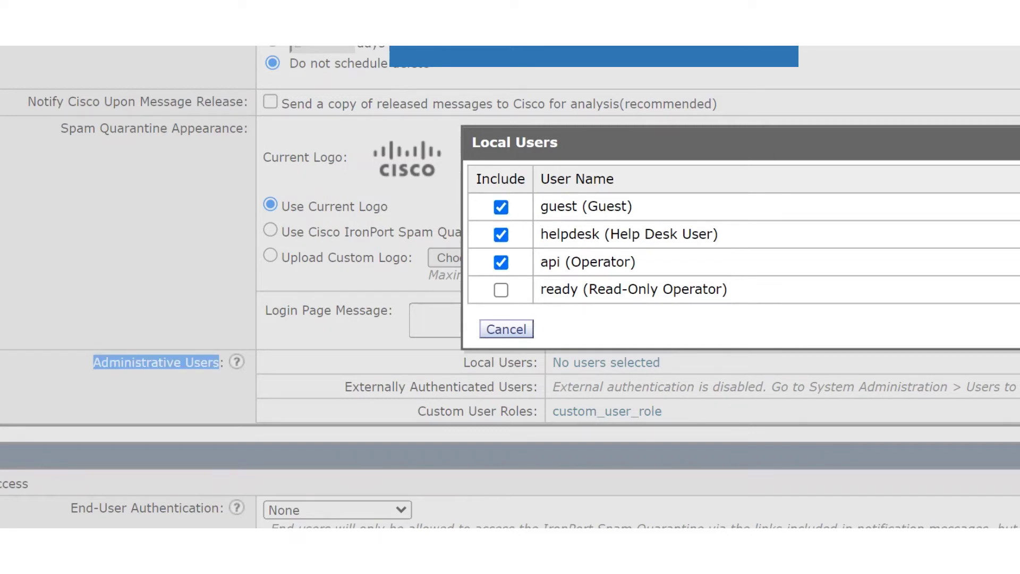
pyautogui.click(501, 290)
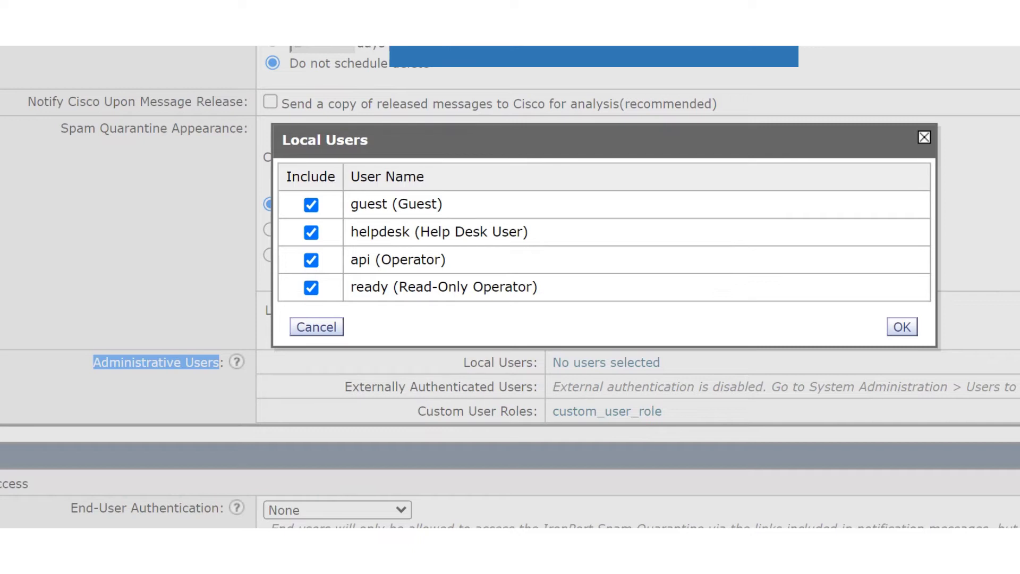
pyautogui.press('Return')
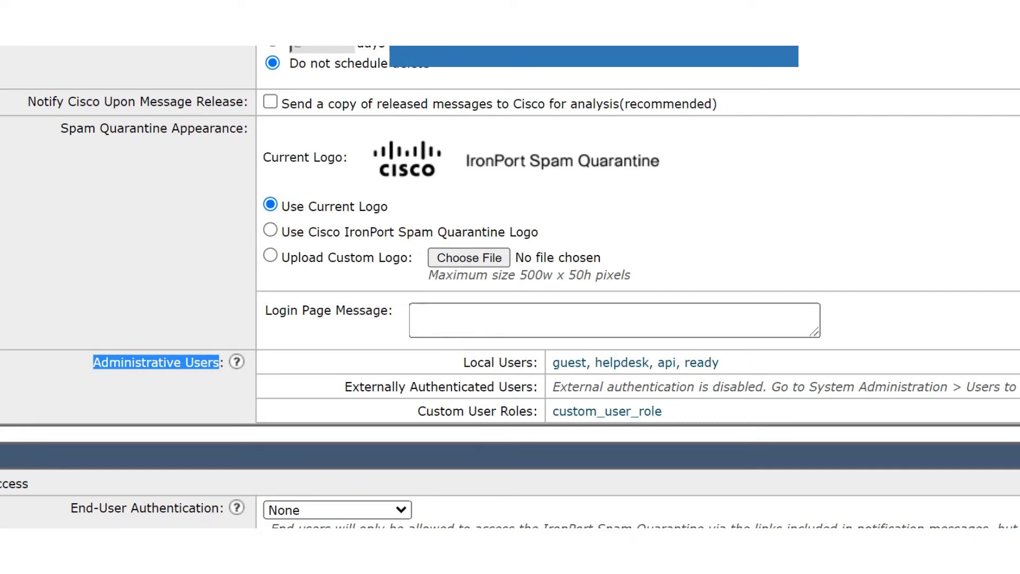
pyautogui.moveTo(720, 362); pyautogui.dragTo(551, 363)
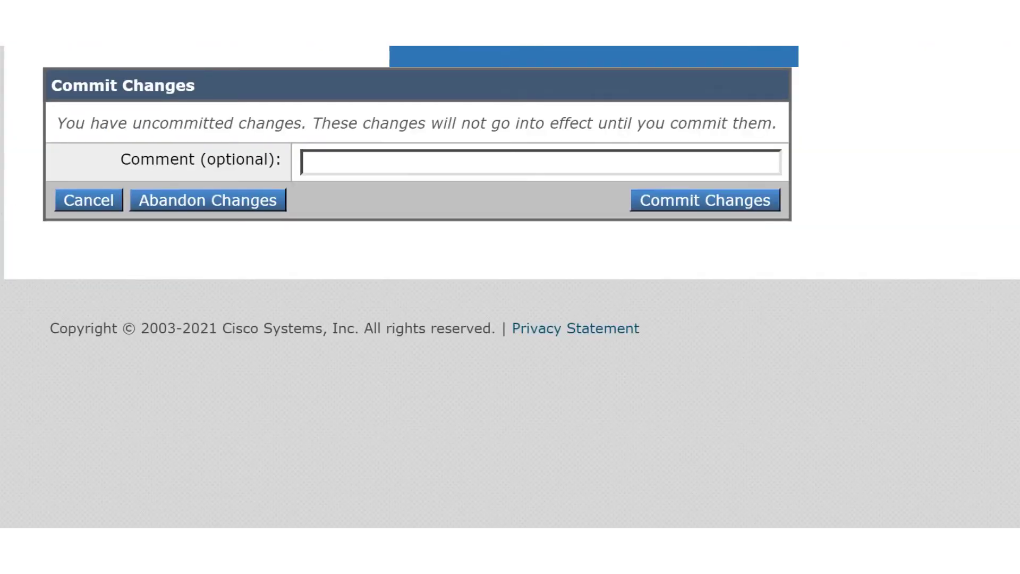
# Step: Commit with the comment 'provided access to the other users' and reopen the Spam Quarantine settings
pyautogui.click(306, 162)
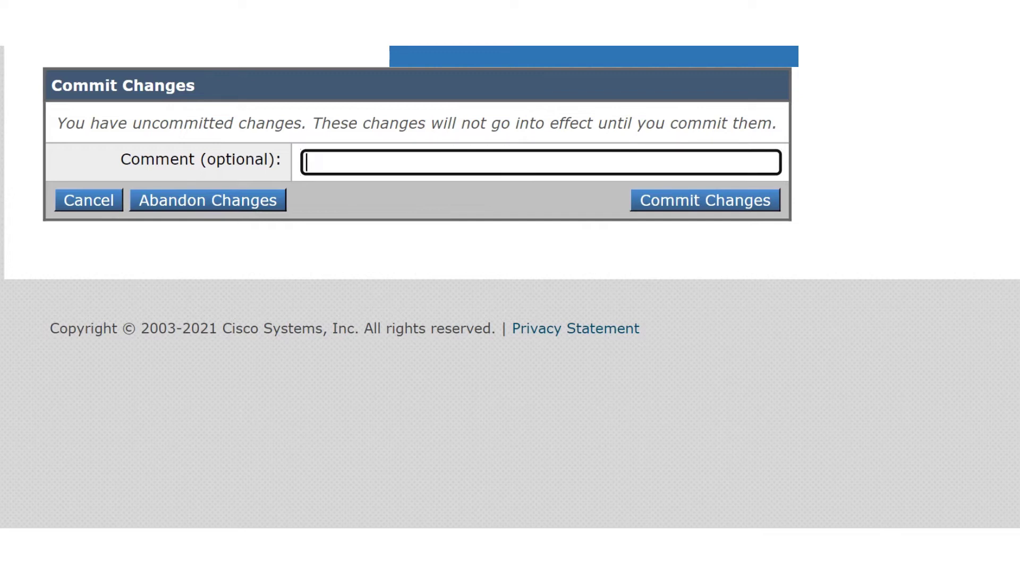
pyautogui.write('provided access to the')
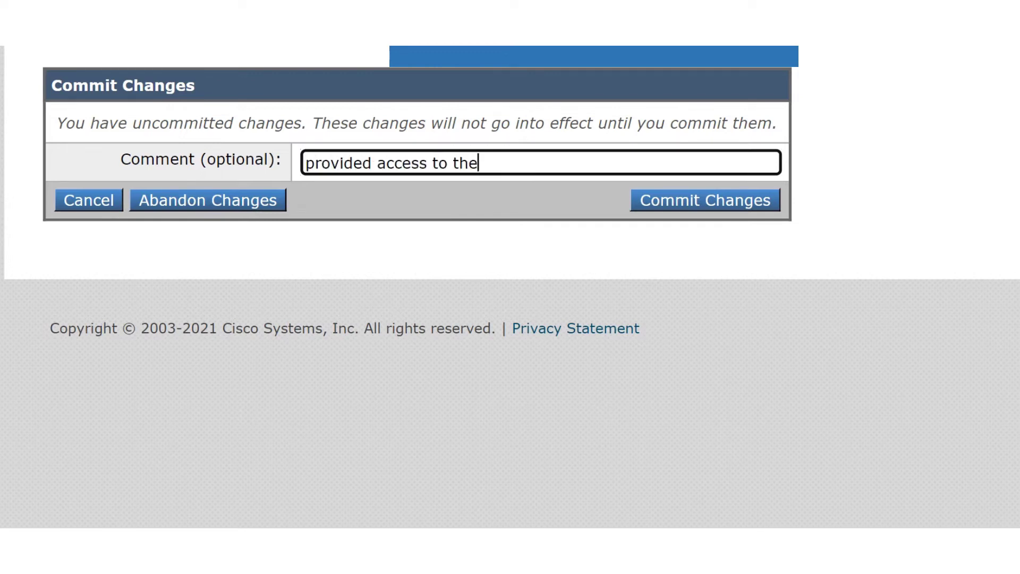
pyautogui.write(' other users')
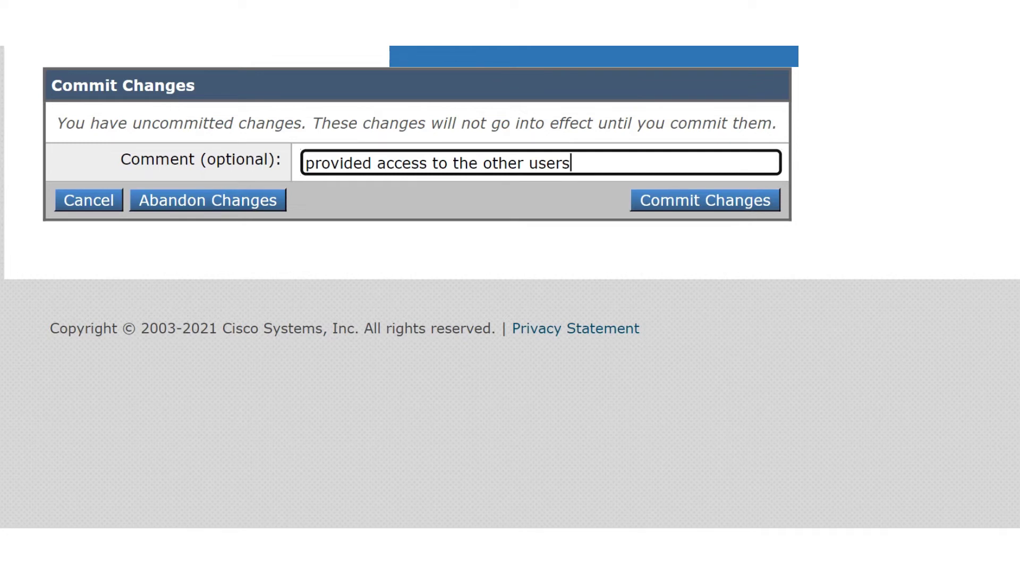
pyautogui.press('Return')
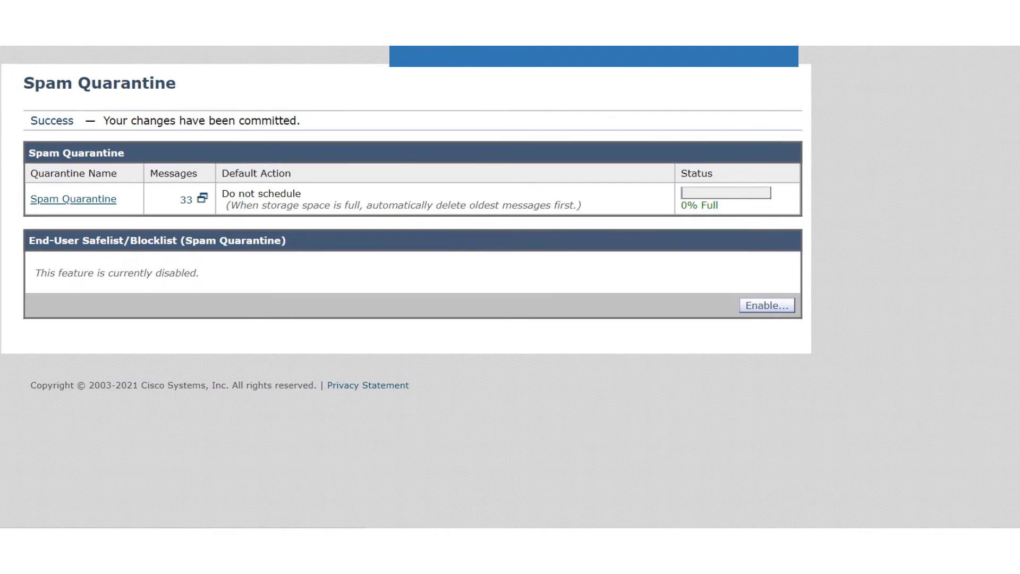
pyautogui.click(73, 199)
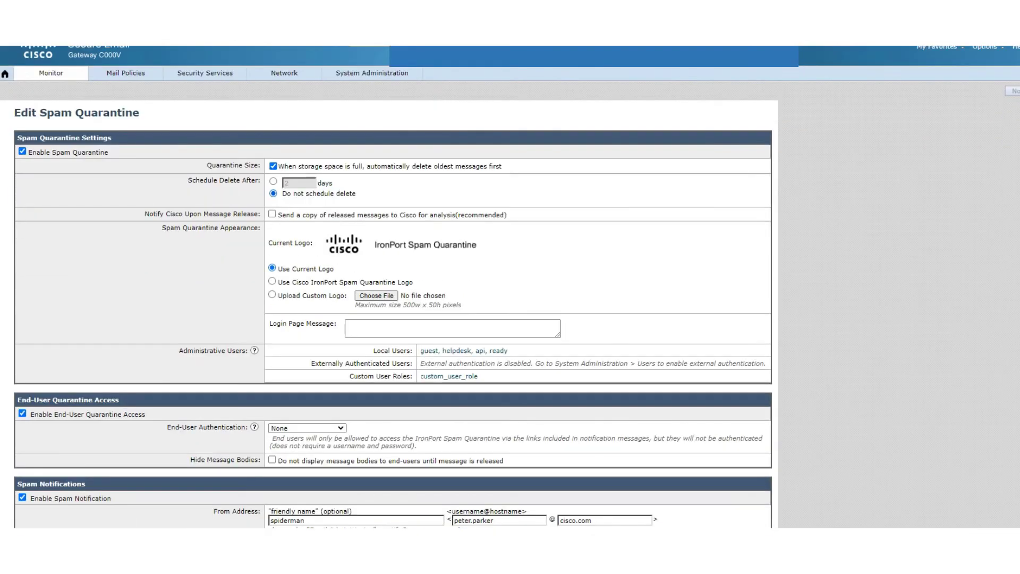
# Step: Verify guest, helpdesk, api and ready appear in the Local Users field
pyautogui.moveTo(508, 351); pyautogui.dragTo(419, 350)
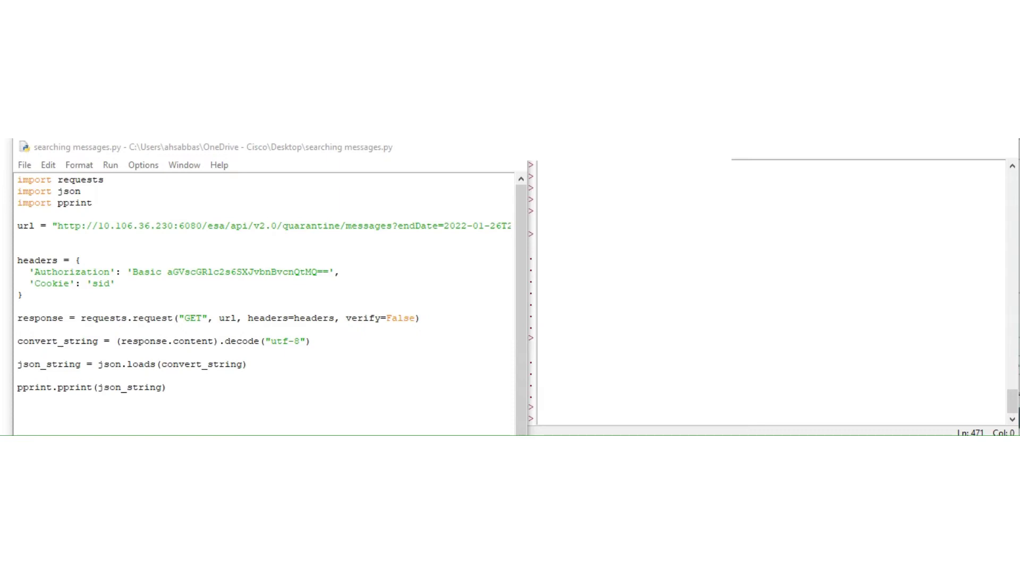
# Step: Review the Authorization header credential in the quarantine search script
pyautogui.moveTo(168, 272); pyautogui.dragTo(329, 272)
pyautogui.click(328, 271)
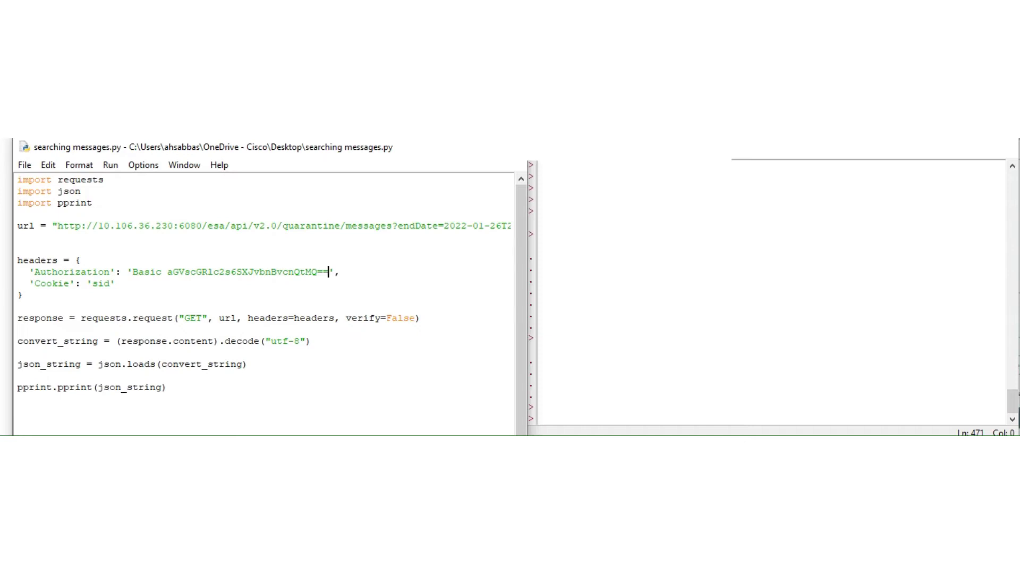
pyautogui.moveTo(328, 272); pyautogui.dragTo(167, 272)
pyautogui.click(202, 272)
# Step: Run the script and confirm the shell reports a totalCount of 33 quarantined messages
pyautogui.hotkey('alt', 'Tab')
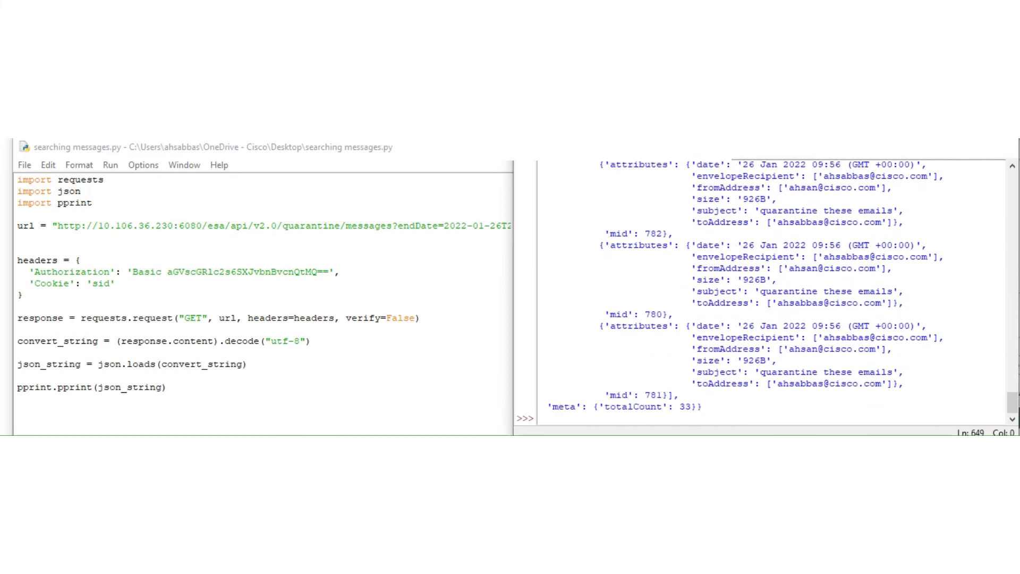
pyautogui.moveTo(702, 406); pyautogui.dragTo(621, 406)
pyautogui.click(714, 360)
pyautogui.click(542, 418)
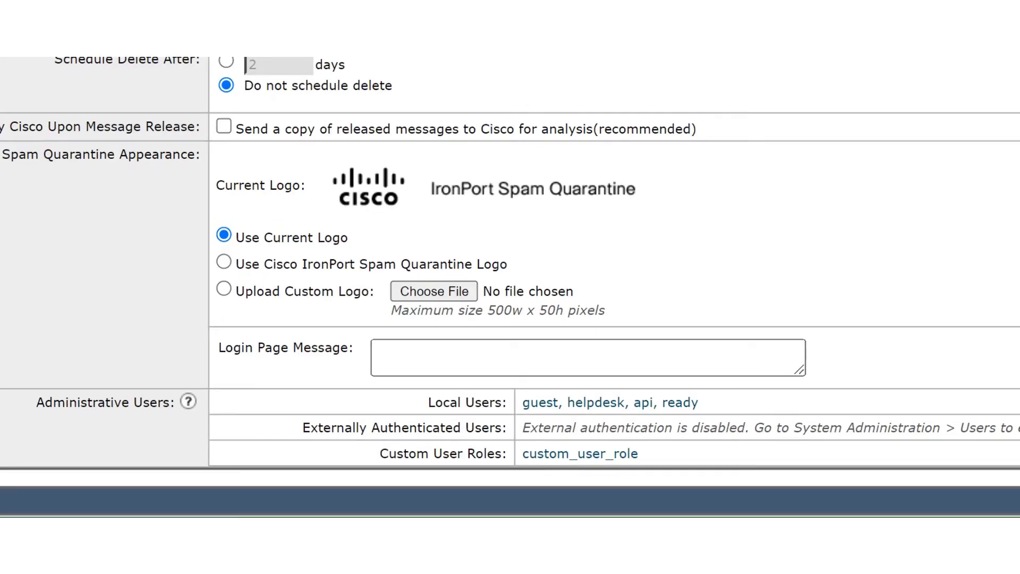
# Step: Review the local users with quarantine access and close the list without changes
pyautogui.scroll(-1, 510, 287)
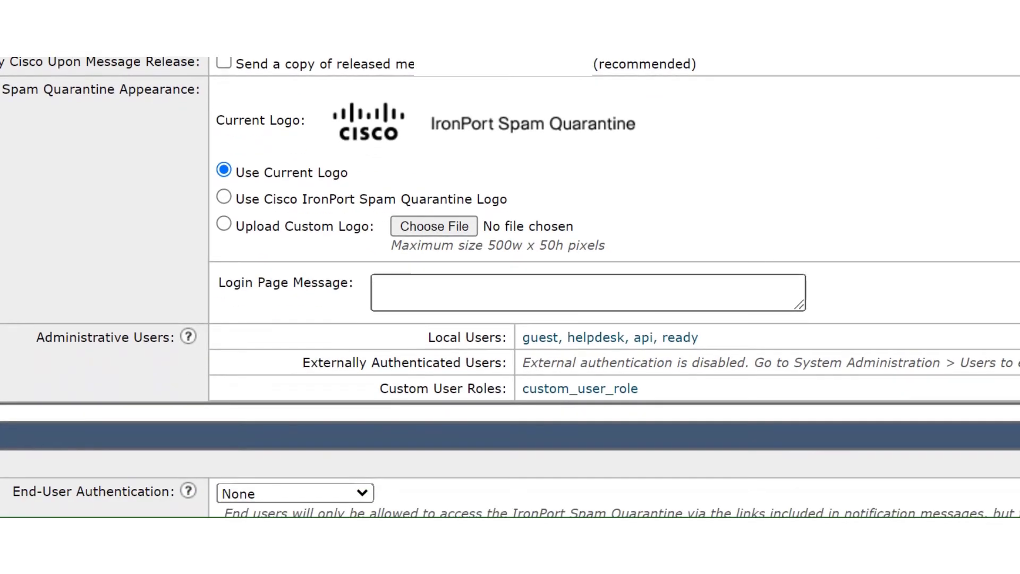
pyautogui.moveTo(700, 337); pyautogui.dragTo(523, 337)
pyautogui.click(610, 337)
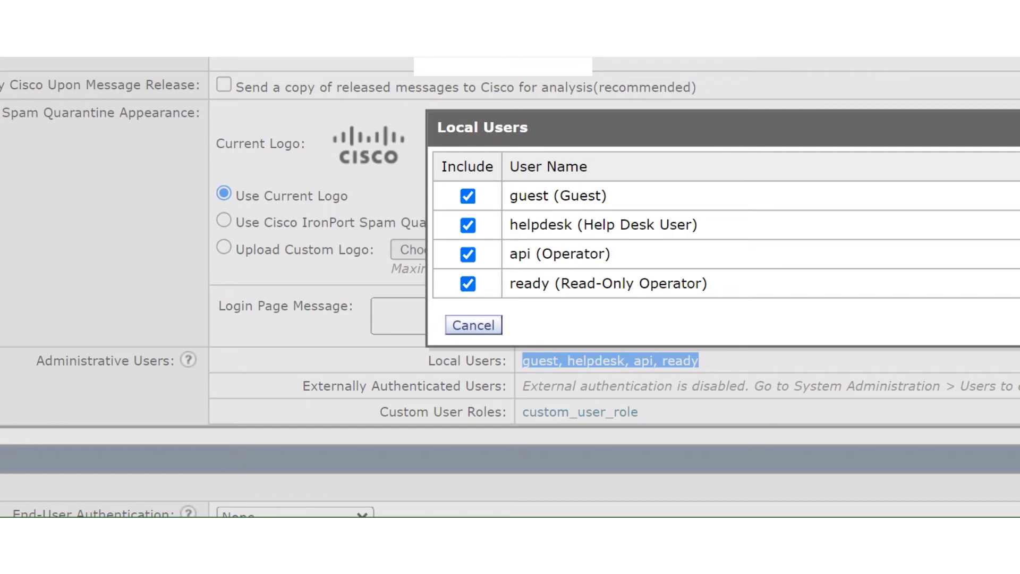
pyautogui.press('Escape')
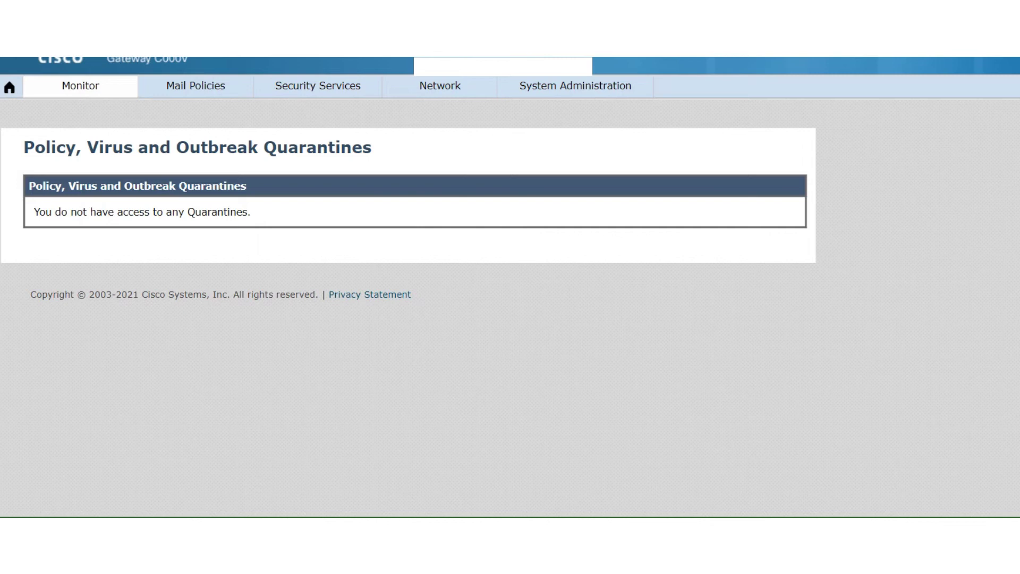
# Step: Note the no-quarantine-access message, then browse the Monitor menu's quarantine entries
pyautogui.moveTo(252, 212); pyautogui.dragTo(50, 137)
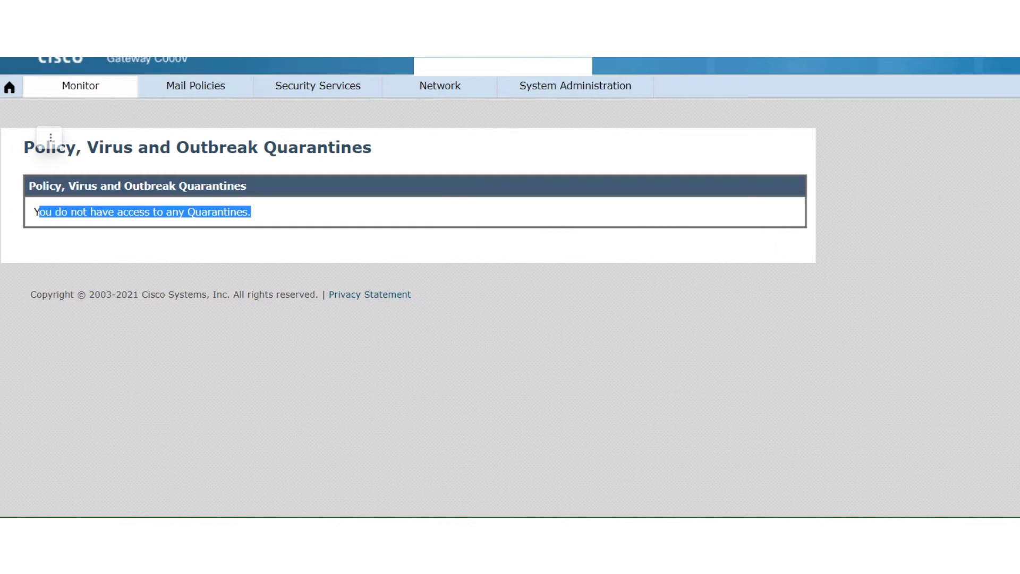
pyautogui.click(80, 86)
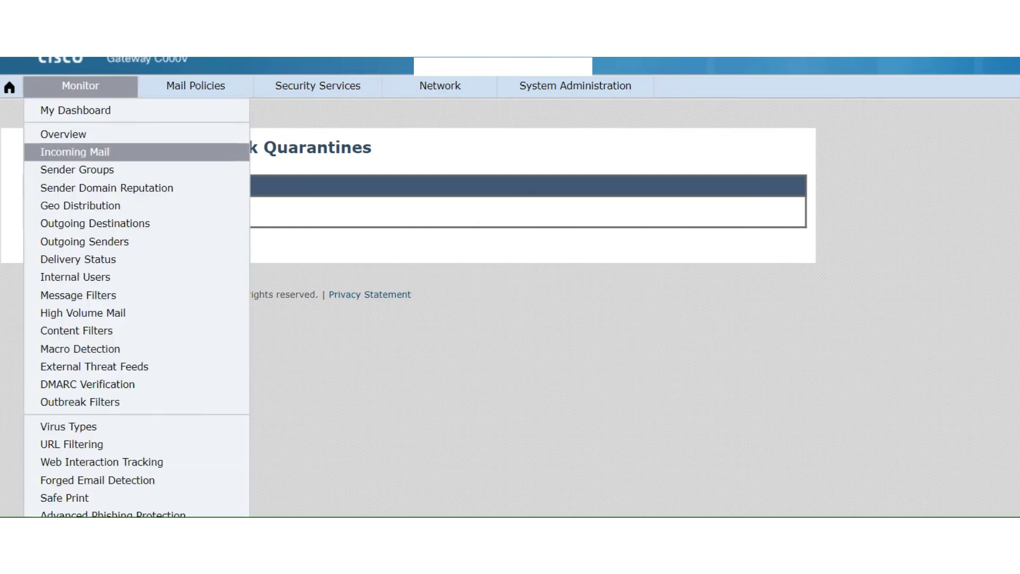
pyautogui.scroll(-2, 96, 467)
pyautogui.scroll(-5, 95, 481)
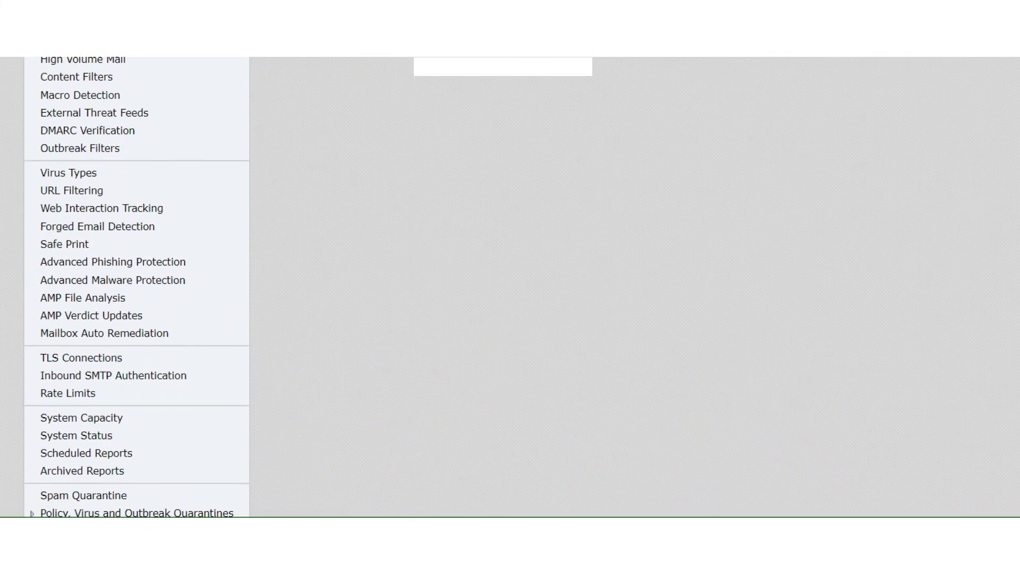
pyautogui.click(83, 495)
pyautogui.scroll(-1, 510, 286)
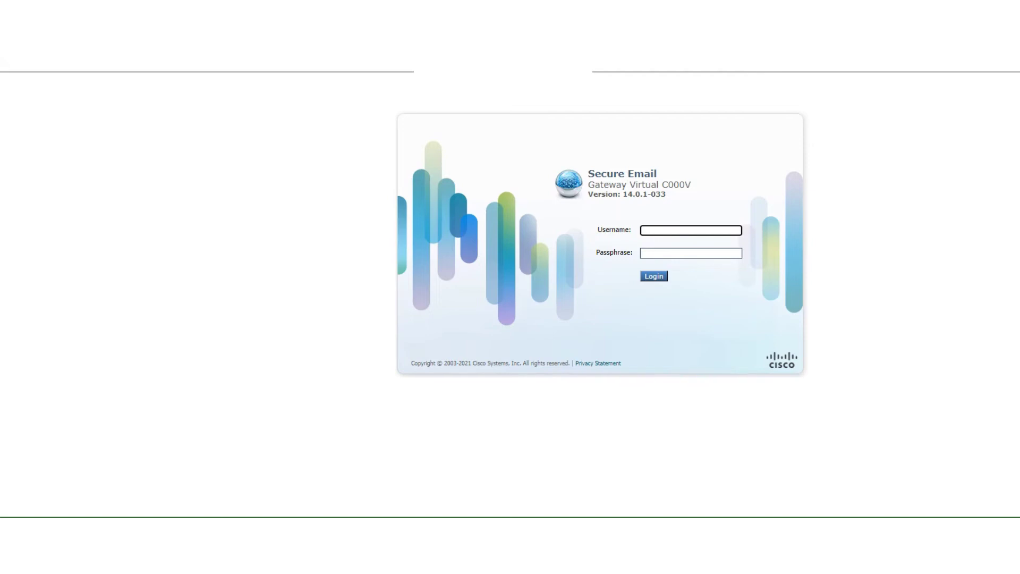
# Step: Sign in with username 'technician' and its passphrase, fixing a mistyped username first
pyautogui.write('helpde')
pyautogui.press('BackSpace')
pyautogui.press('BackSpace')
pyautogui.press('BackSpace')
pyautogui.press('BackSpace')
pyautogui.press('BackSpace')
pyautogui.write('technician')
pyautogui.press('Tab')
pyautogui.write('********')
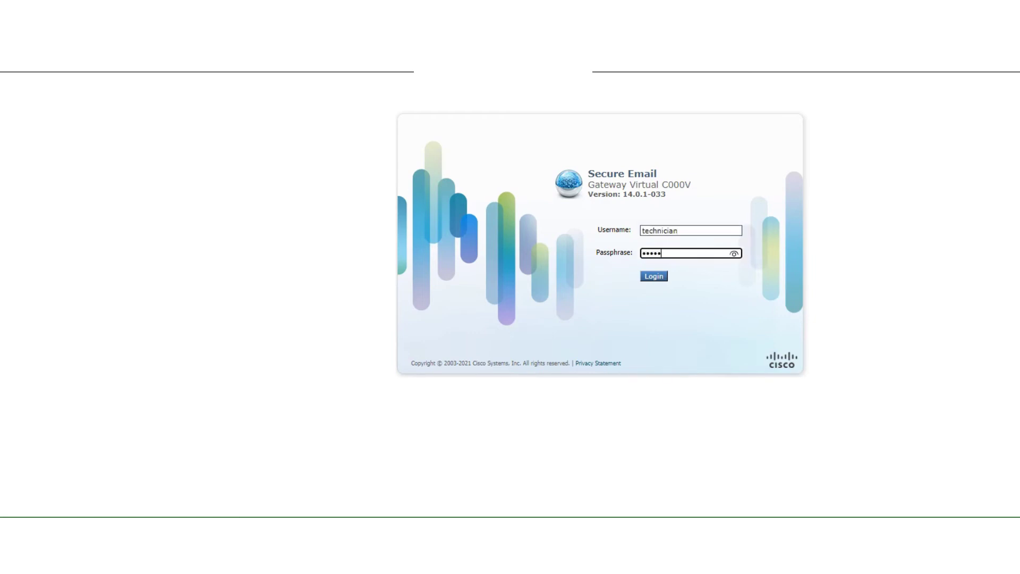
pyautogui.write('**')
pyautogui.press('Return')
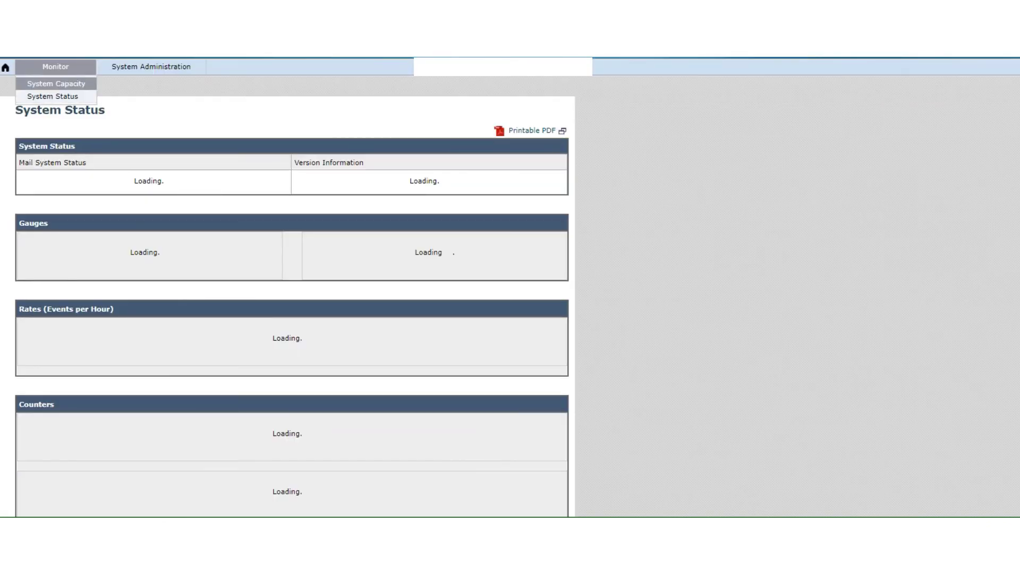
# Step: Check which menus the technician session can reach before logging out
pyautogui.moveTo(151, 67)
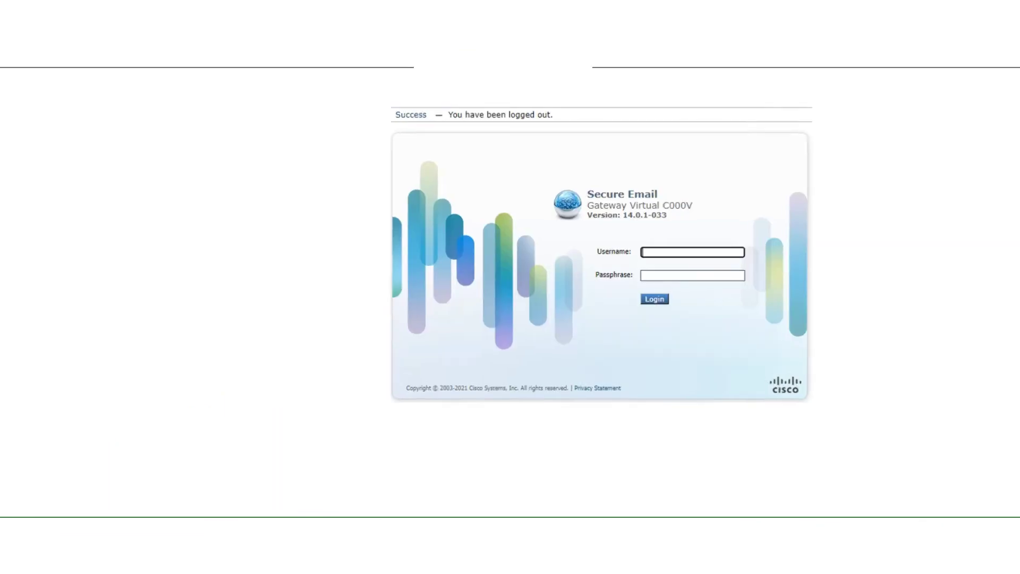
# Step: Sign in with username 'helpdesk' and its passphrase
pyautogui.write('helpdesk')
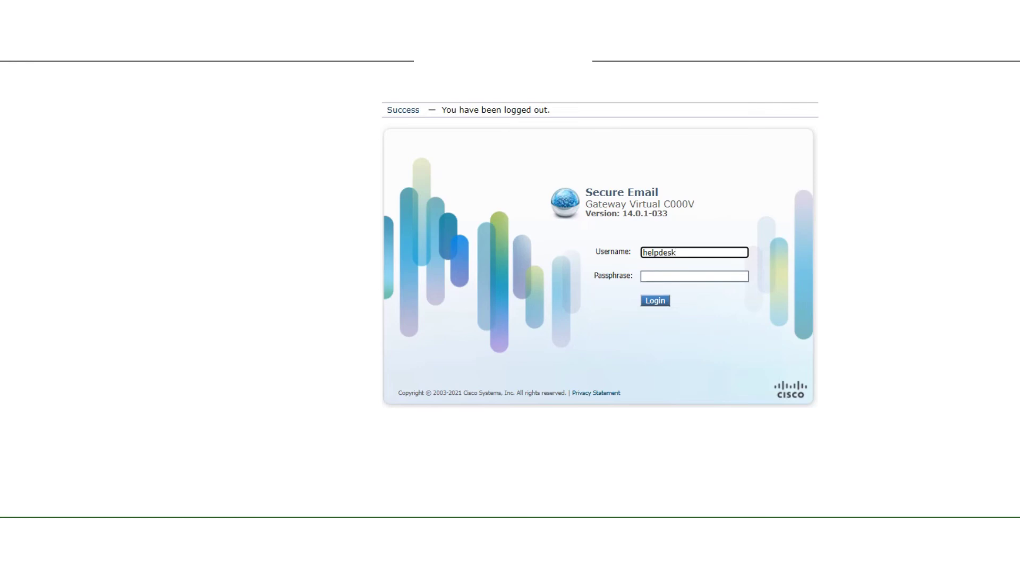
pyautogui.click(694, 276)
pyautogui.write('******')
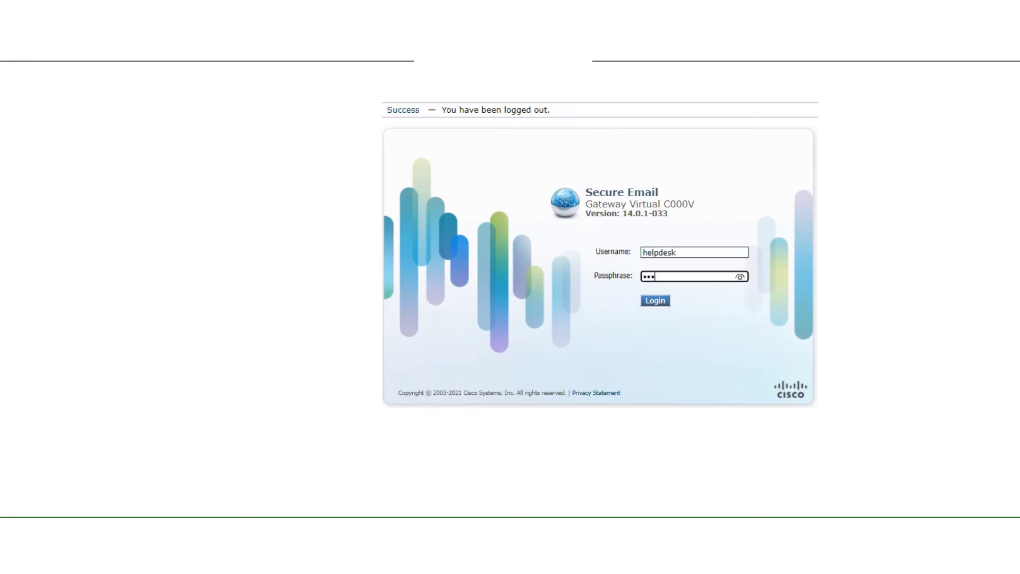
pyautogui.write('****')
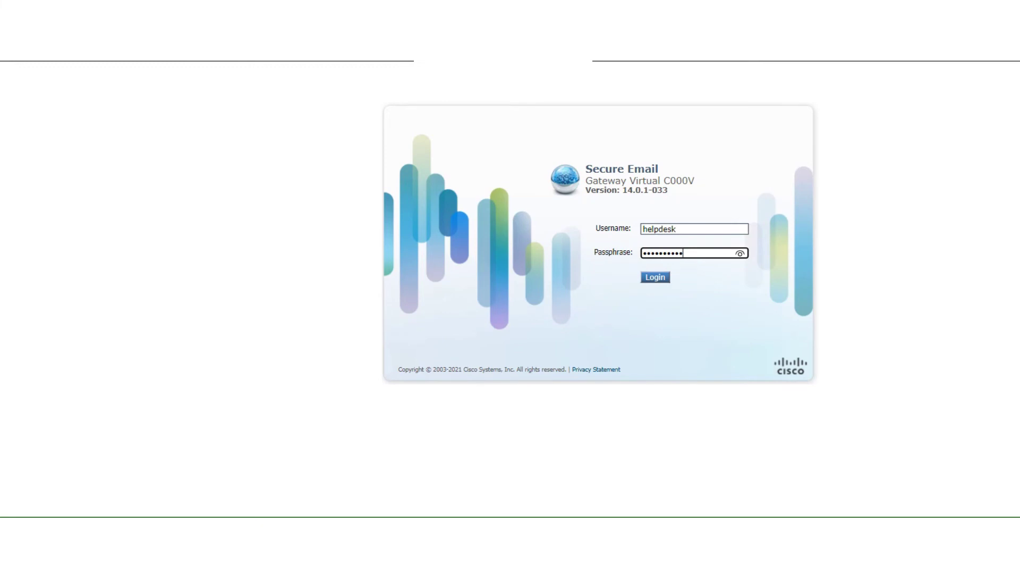
pyautogui.press('Return')
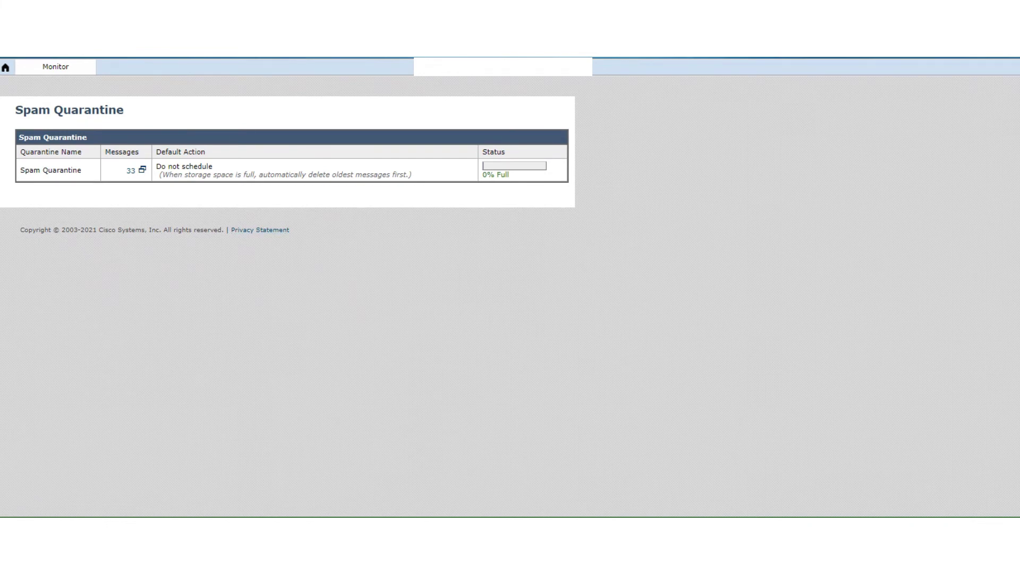
# Step: Check the Monitor menu for Policy, Virus and Outbreak Quarantines access as helpdesk
pyautogui.moveTo(56, 66)
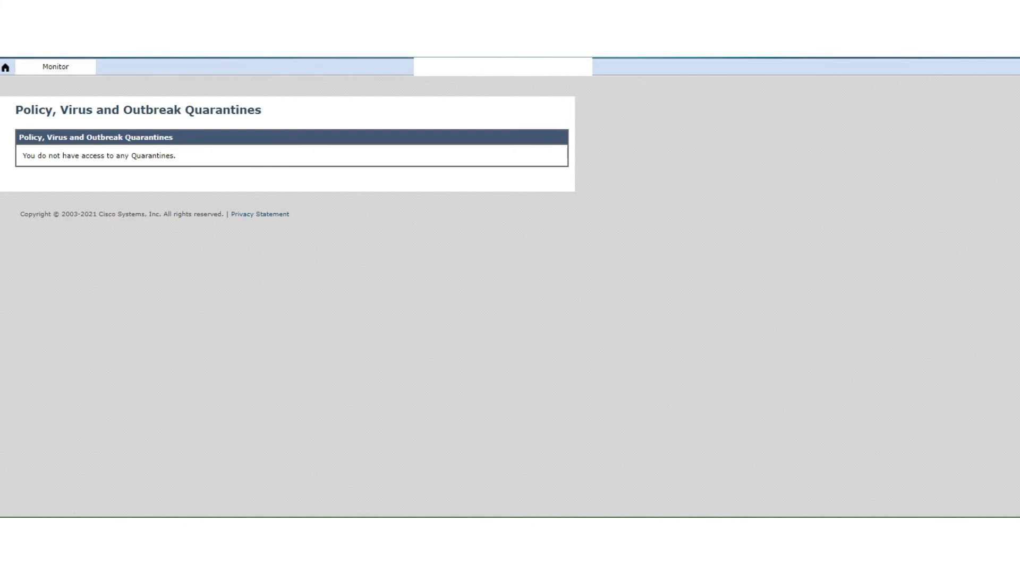
pyautogui.moveTo(96, 96)
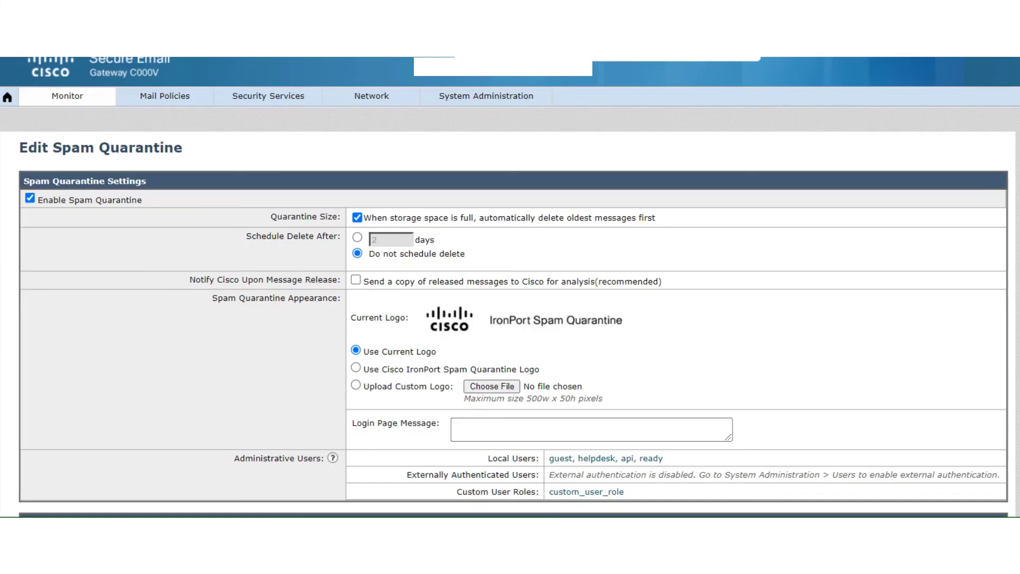
# Step: Choose Monitor > Policy, Virus and Outbreak Quarantines and scroll down to the quarantine list
pyautogui.moveTo(68, 95)
pyautogui.scroll(-1, 94, 472)
pyautogui.scroll(-2, 95, 472)
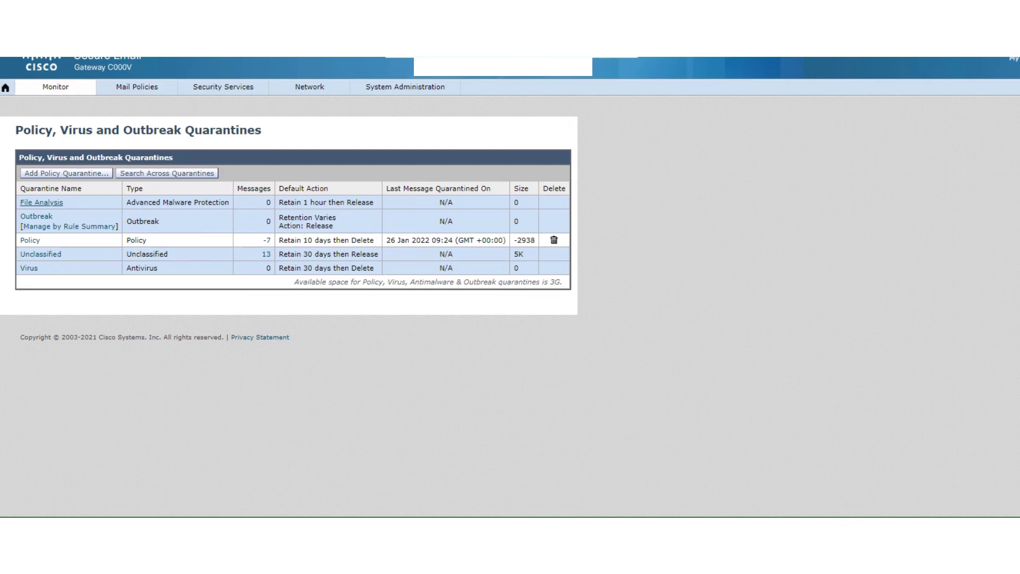
# Step: In the File Analysis quarantine, give access to local users api, guest, helpdesk and ready
pyautogui.click(42, 202)
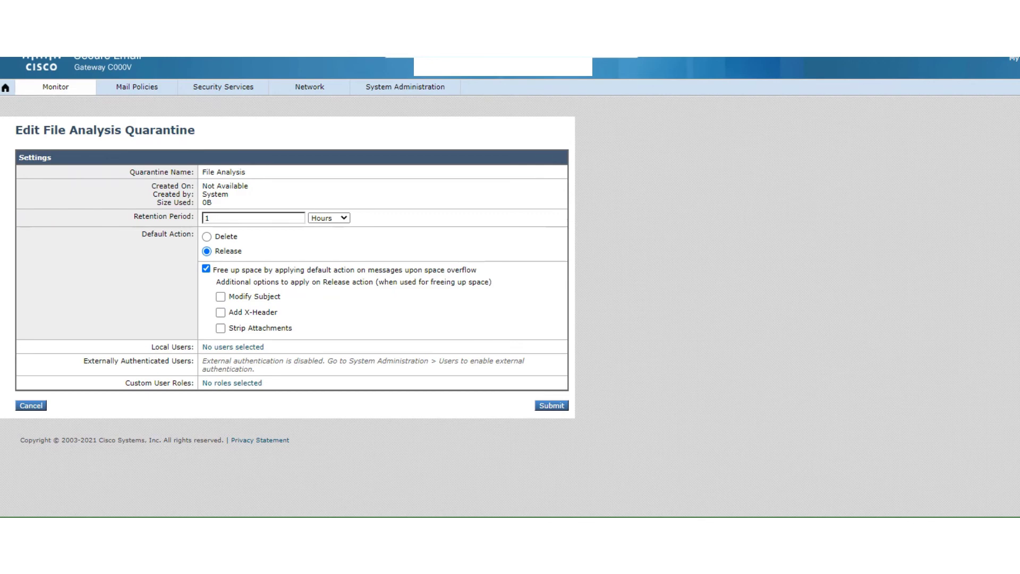
pyautogui.moveTo(152, 347); pyautogui.dragTo(180, 346)
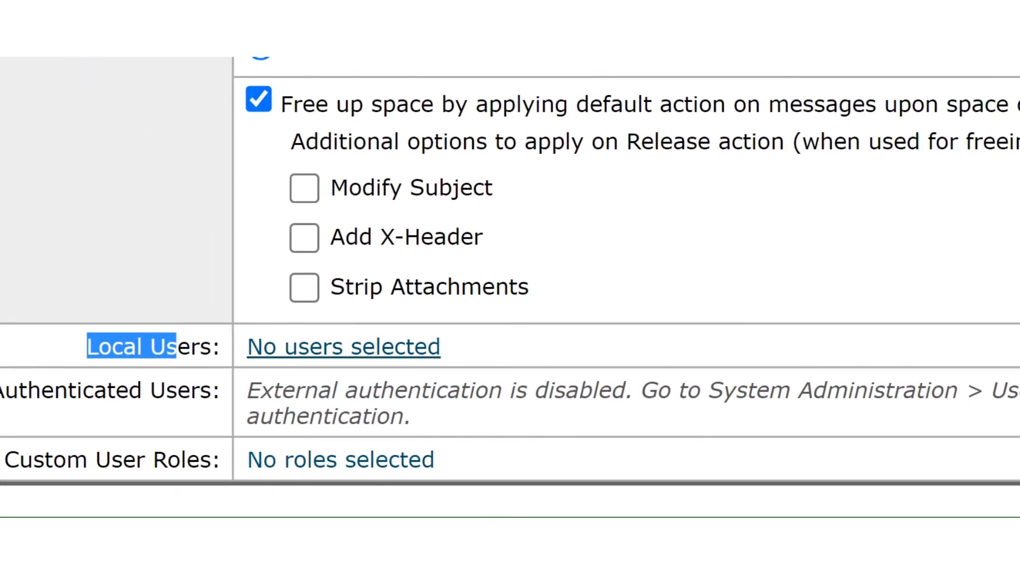
pyautogui.click(344, 346)
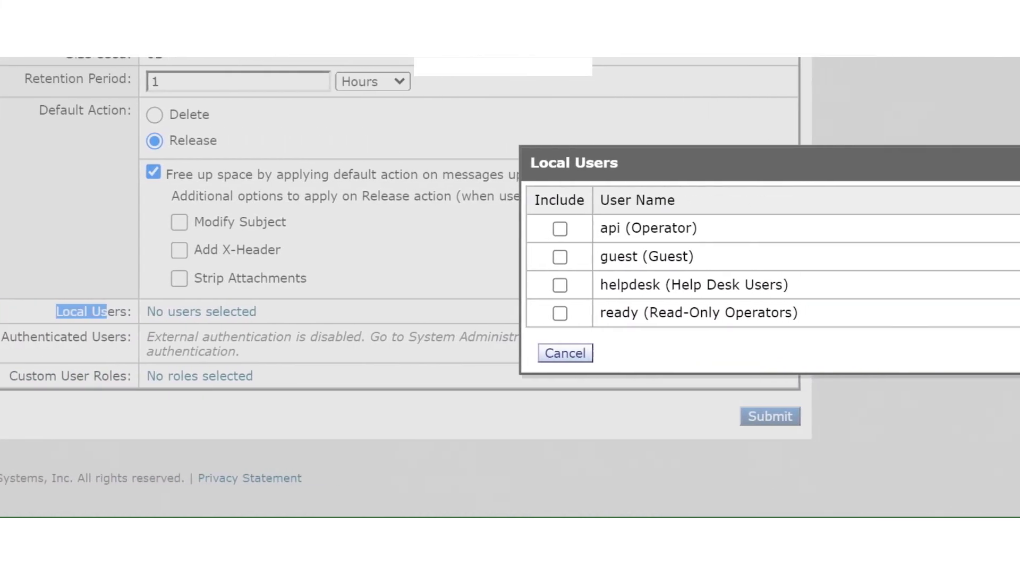
pyautogui.click(561, 228)
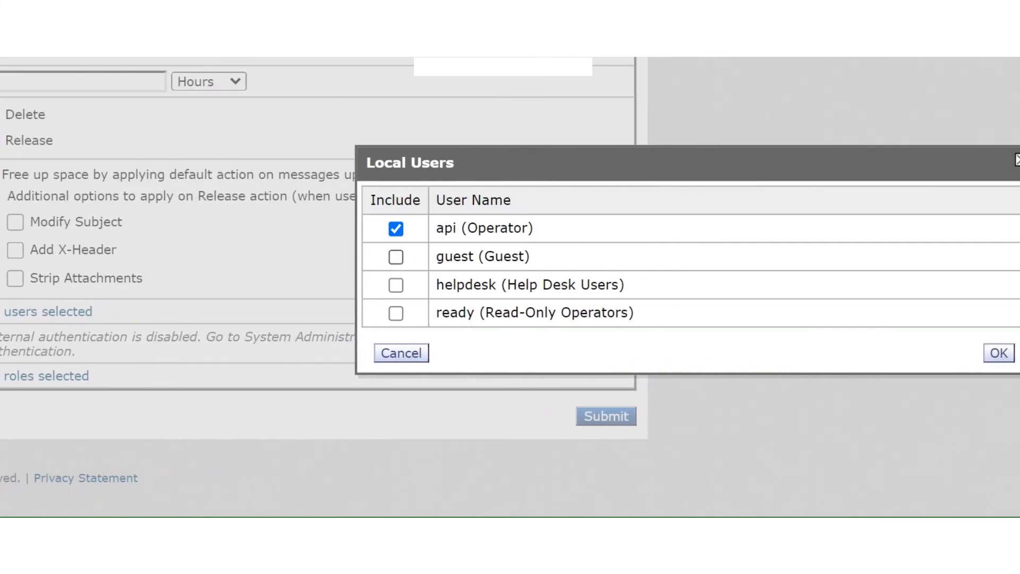
pyautogui.click(396, 256)
pyautogui.click(396, 284)
pyautogui.click(396, 313)
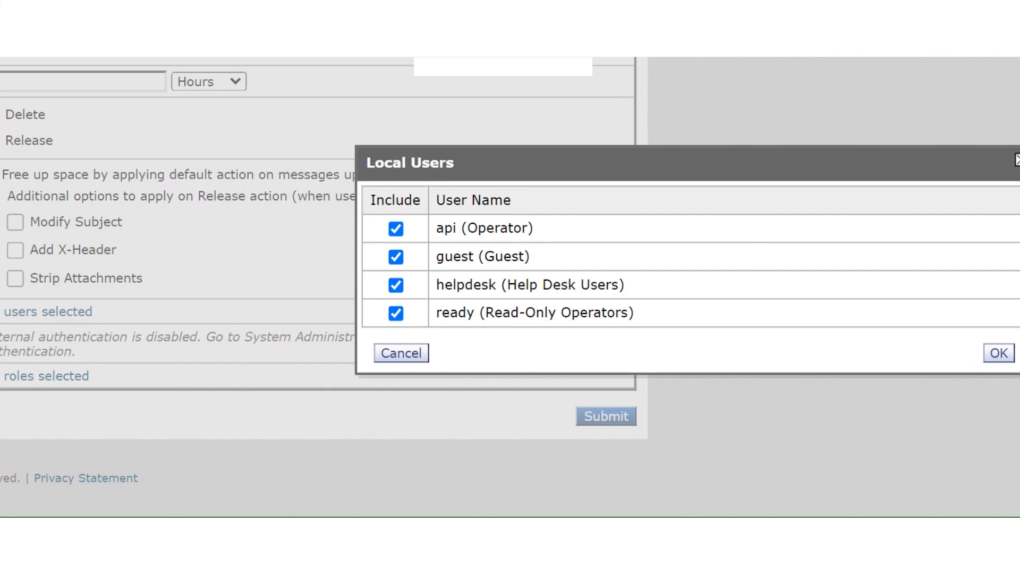
pyautogui.press('Escape')
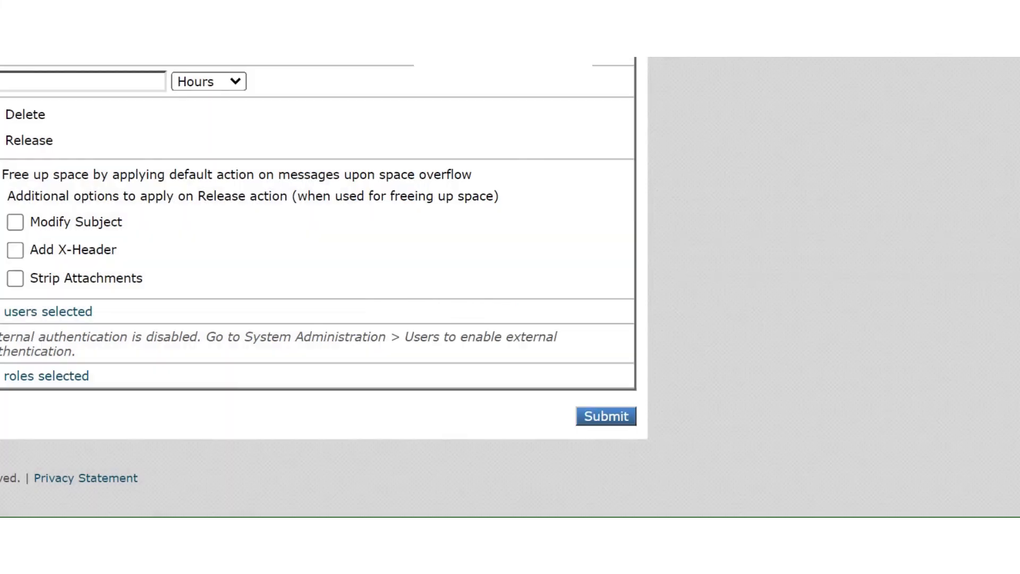